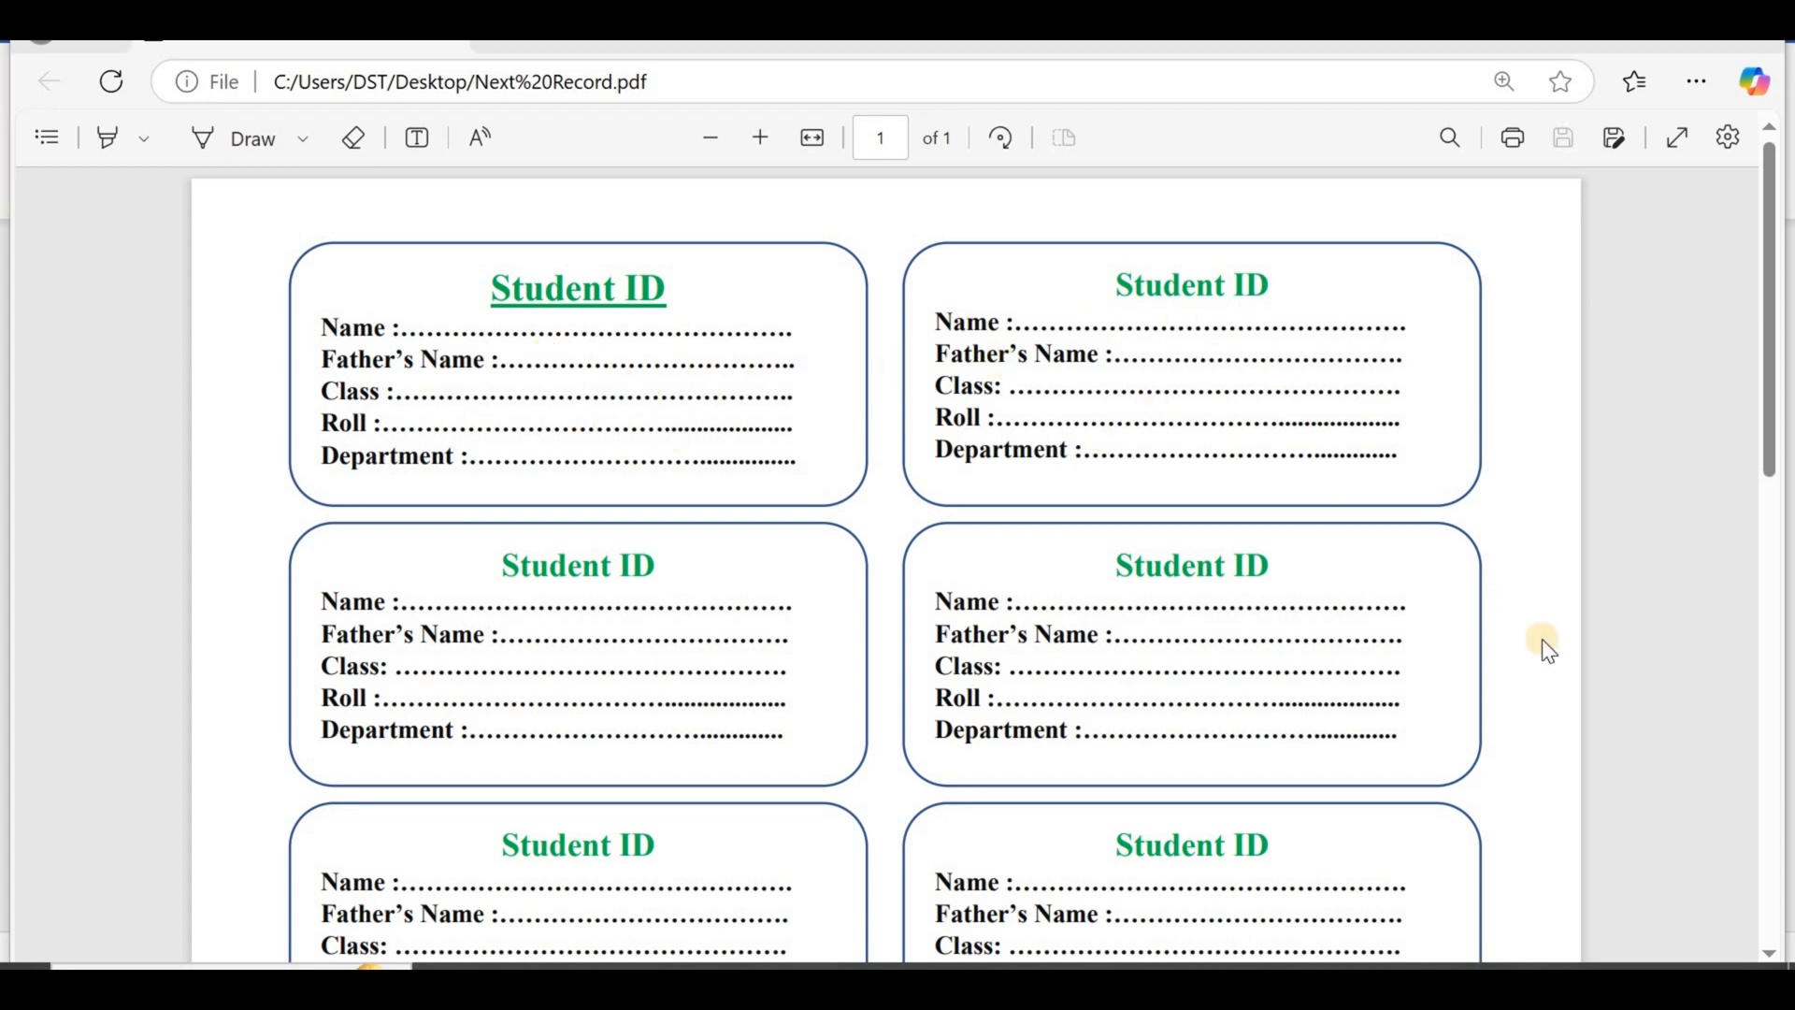
Step: Look through the finished Next Record PDF to examine the layout of the Student ID cards on the page
click(1777, 956)
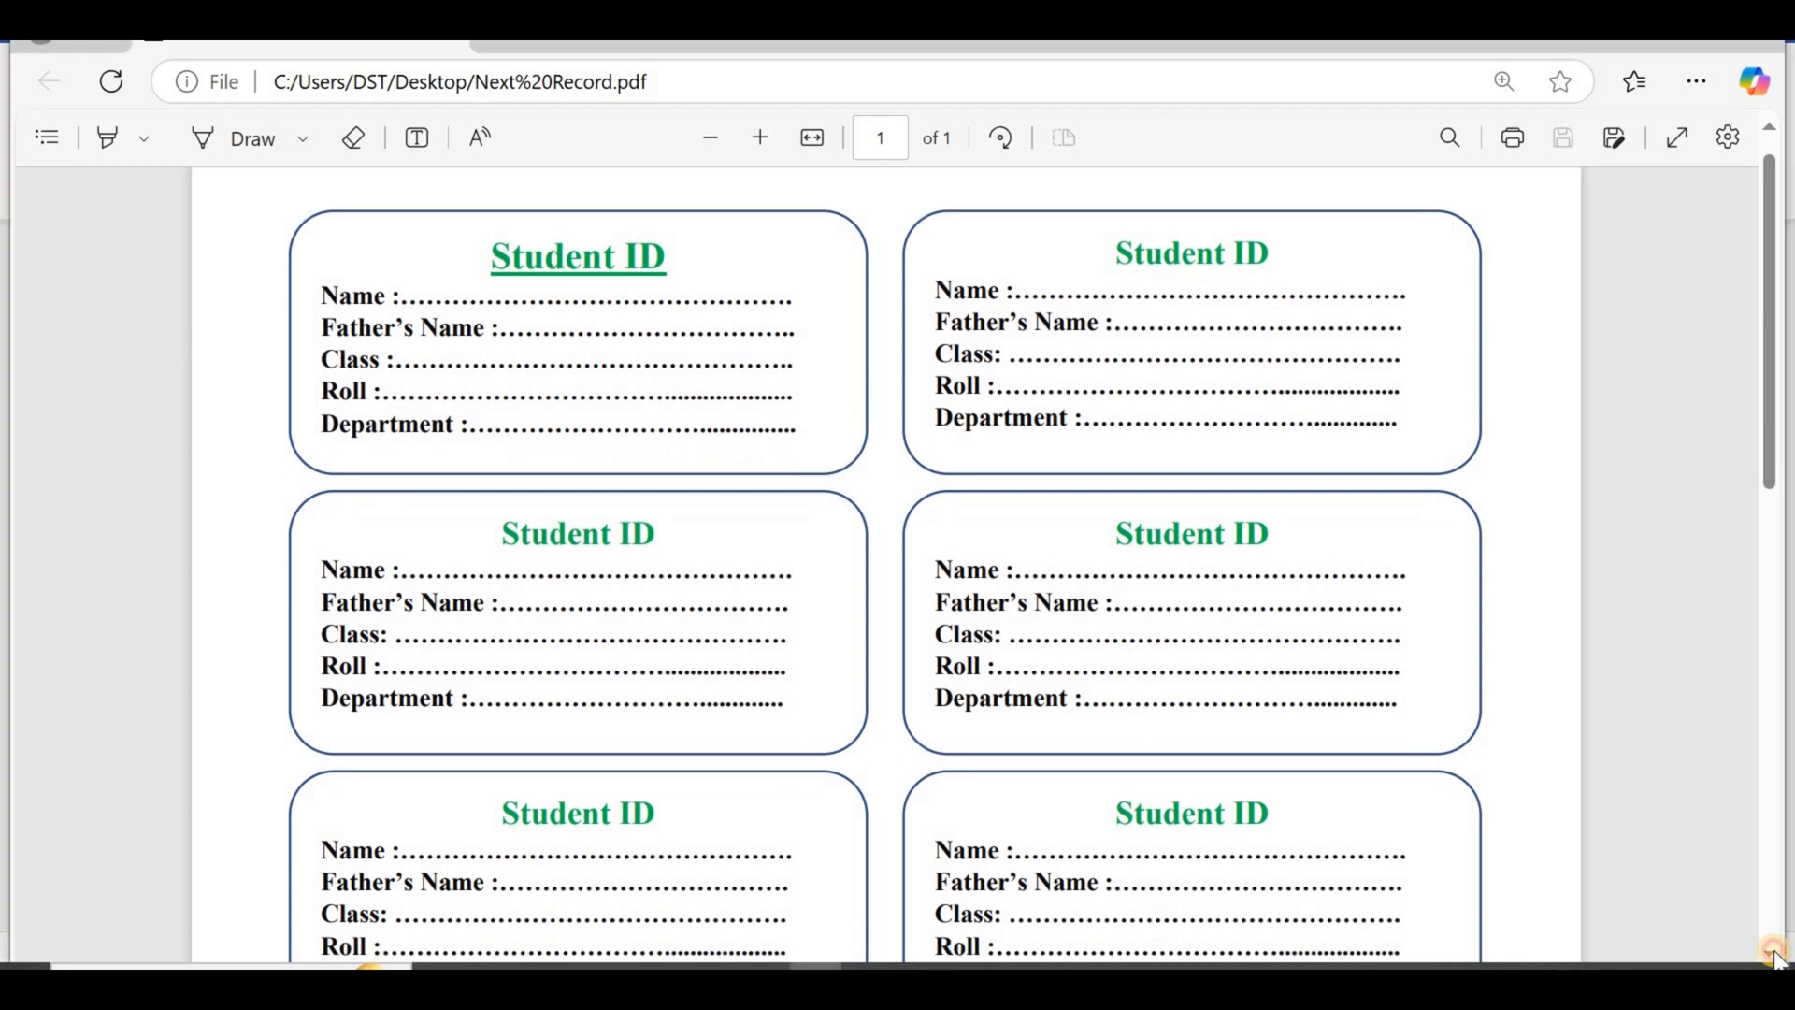
scroll(1777, 956, down, 4)
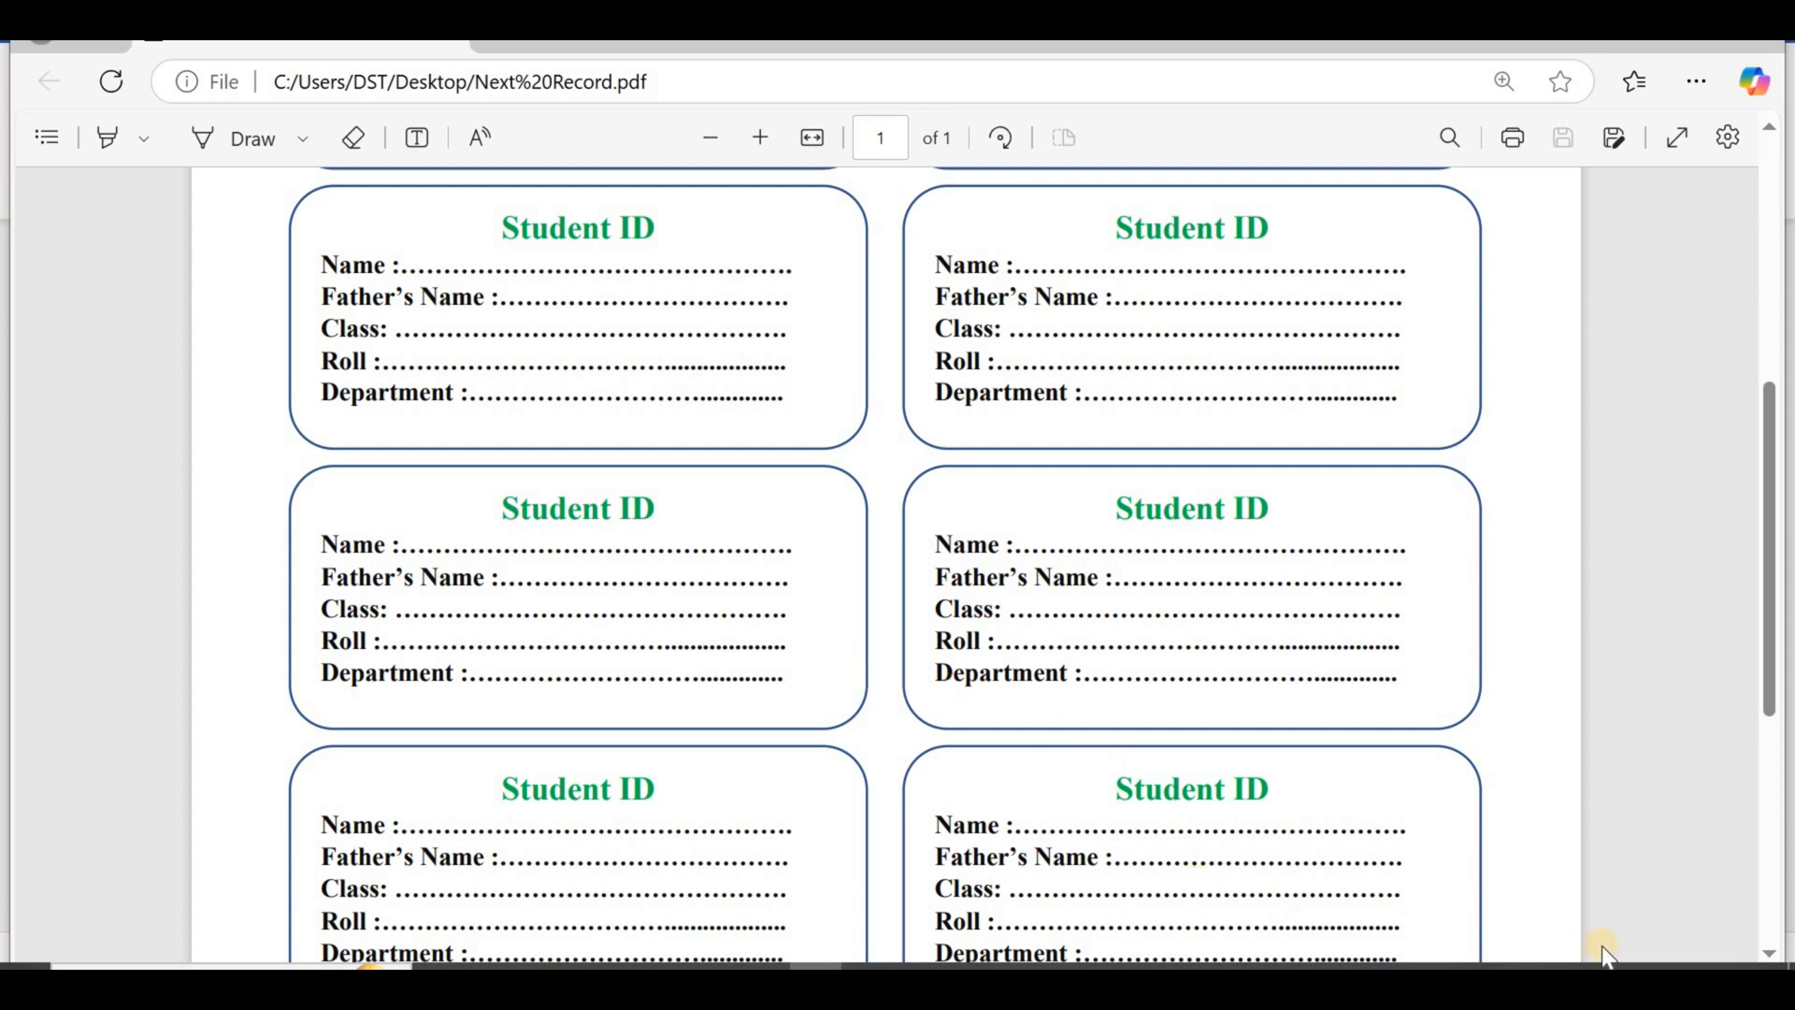
click(1774, 954)
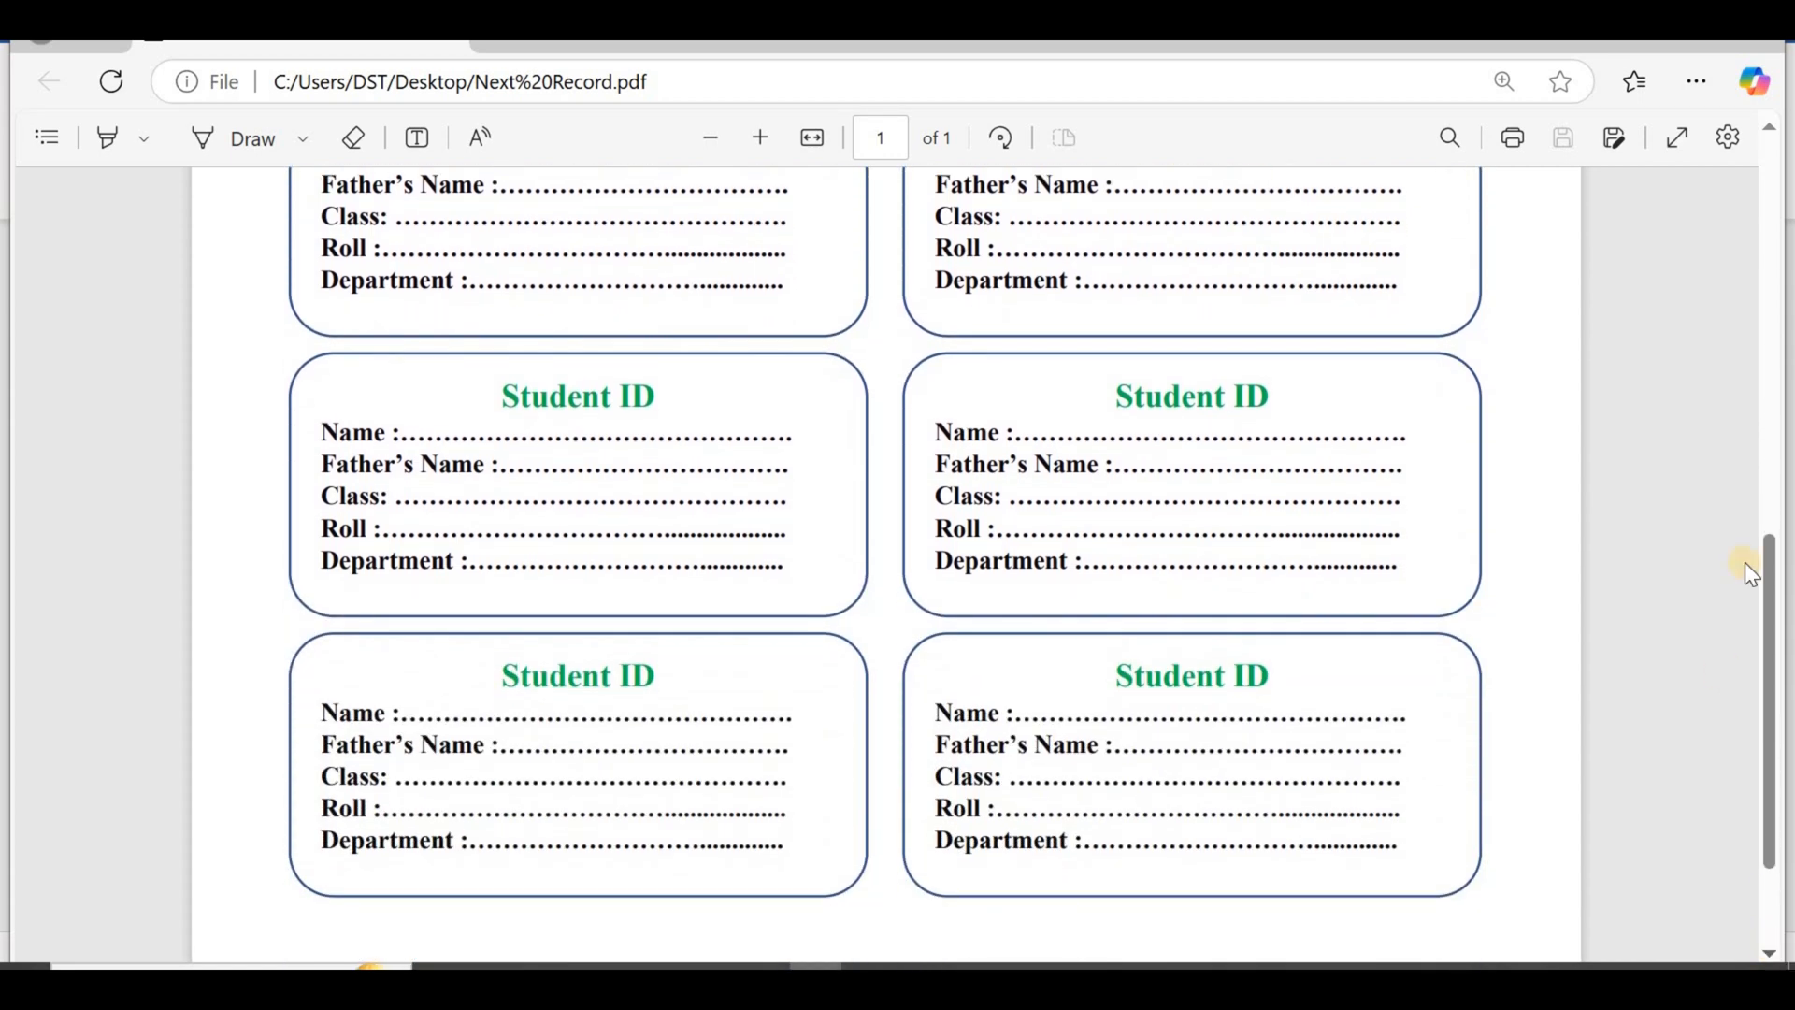
click(1775, 129)
click(1776, 131)
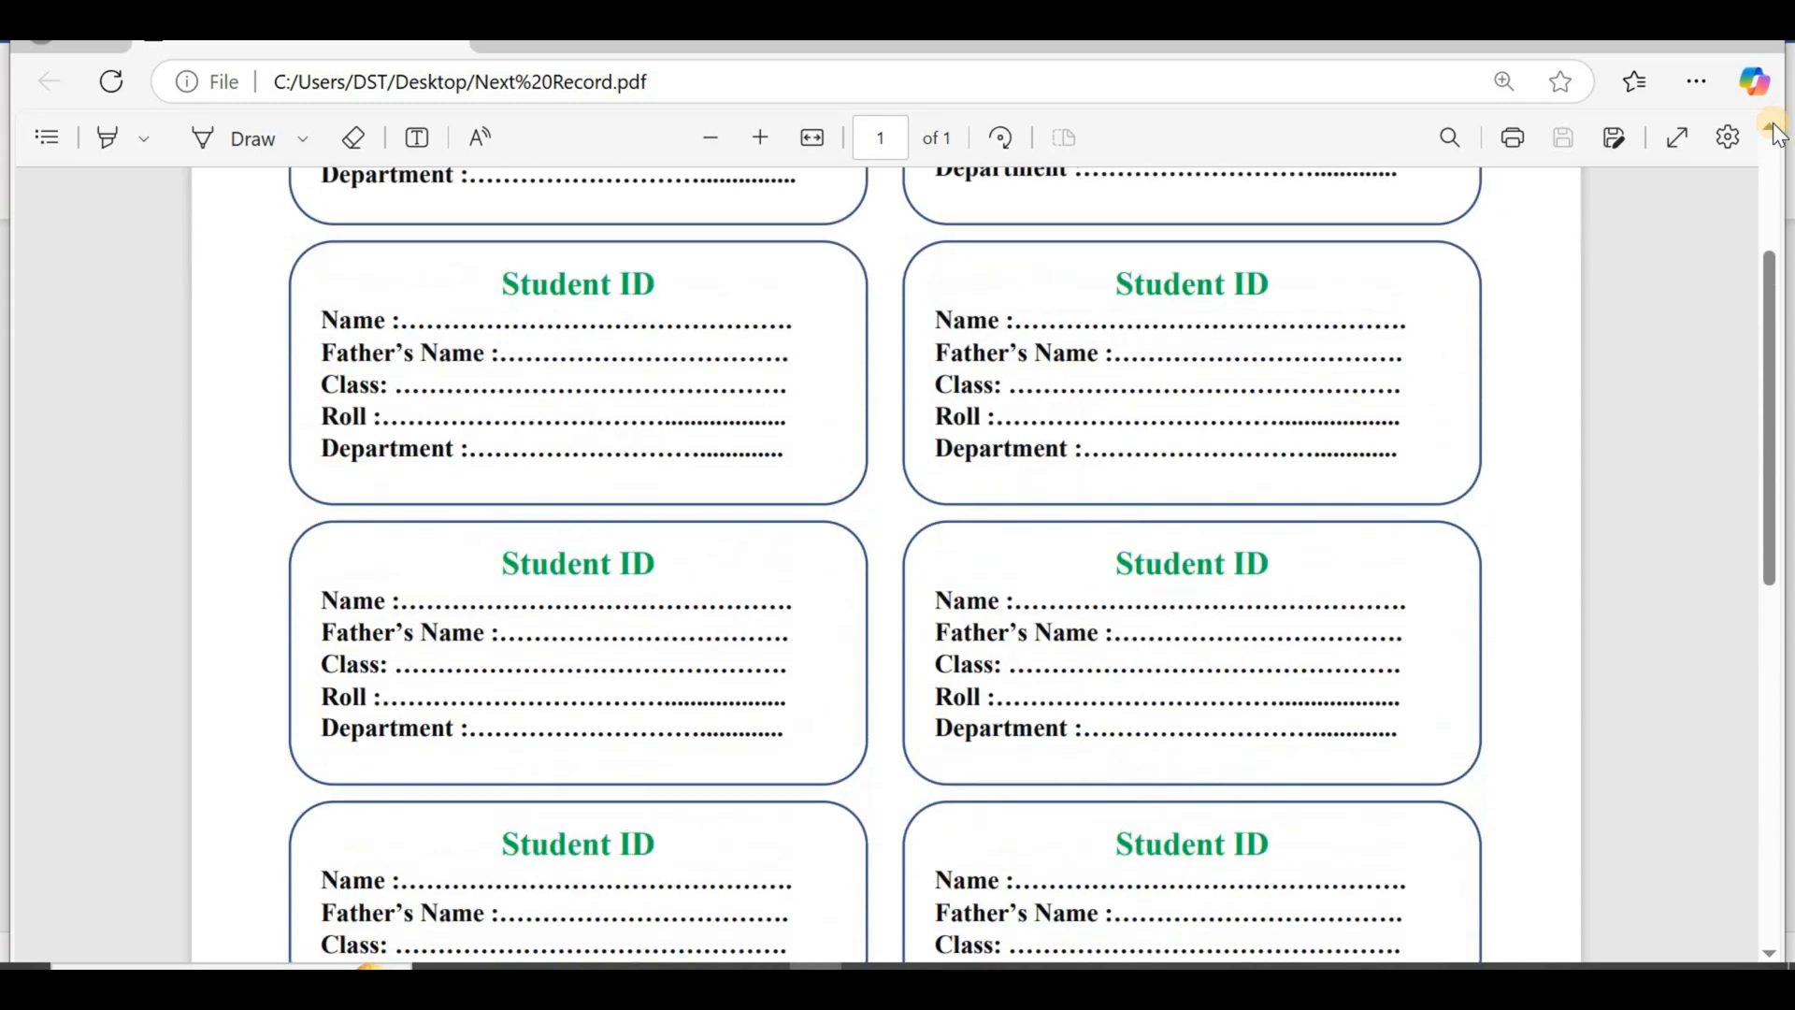
click(1776, 131)
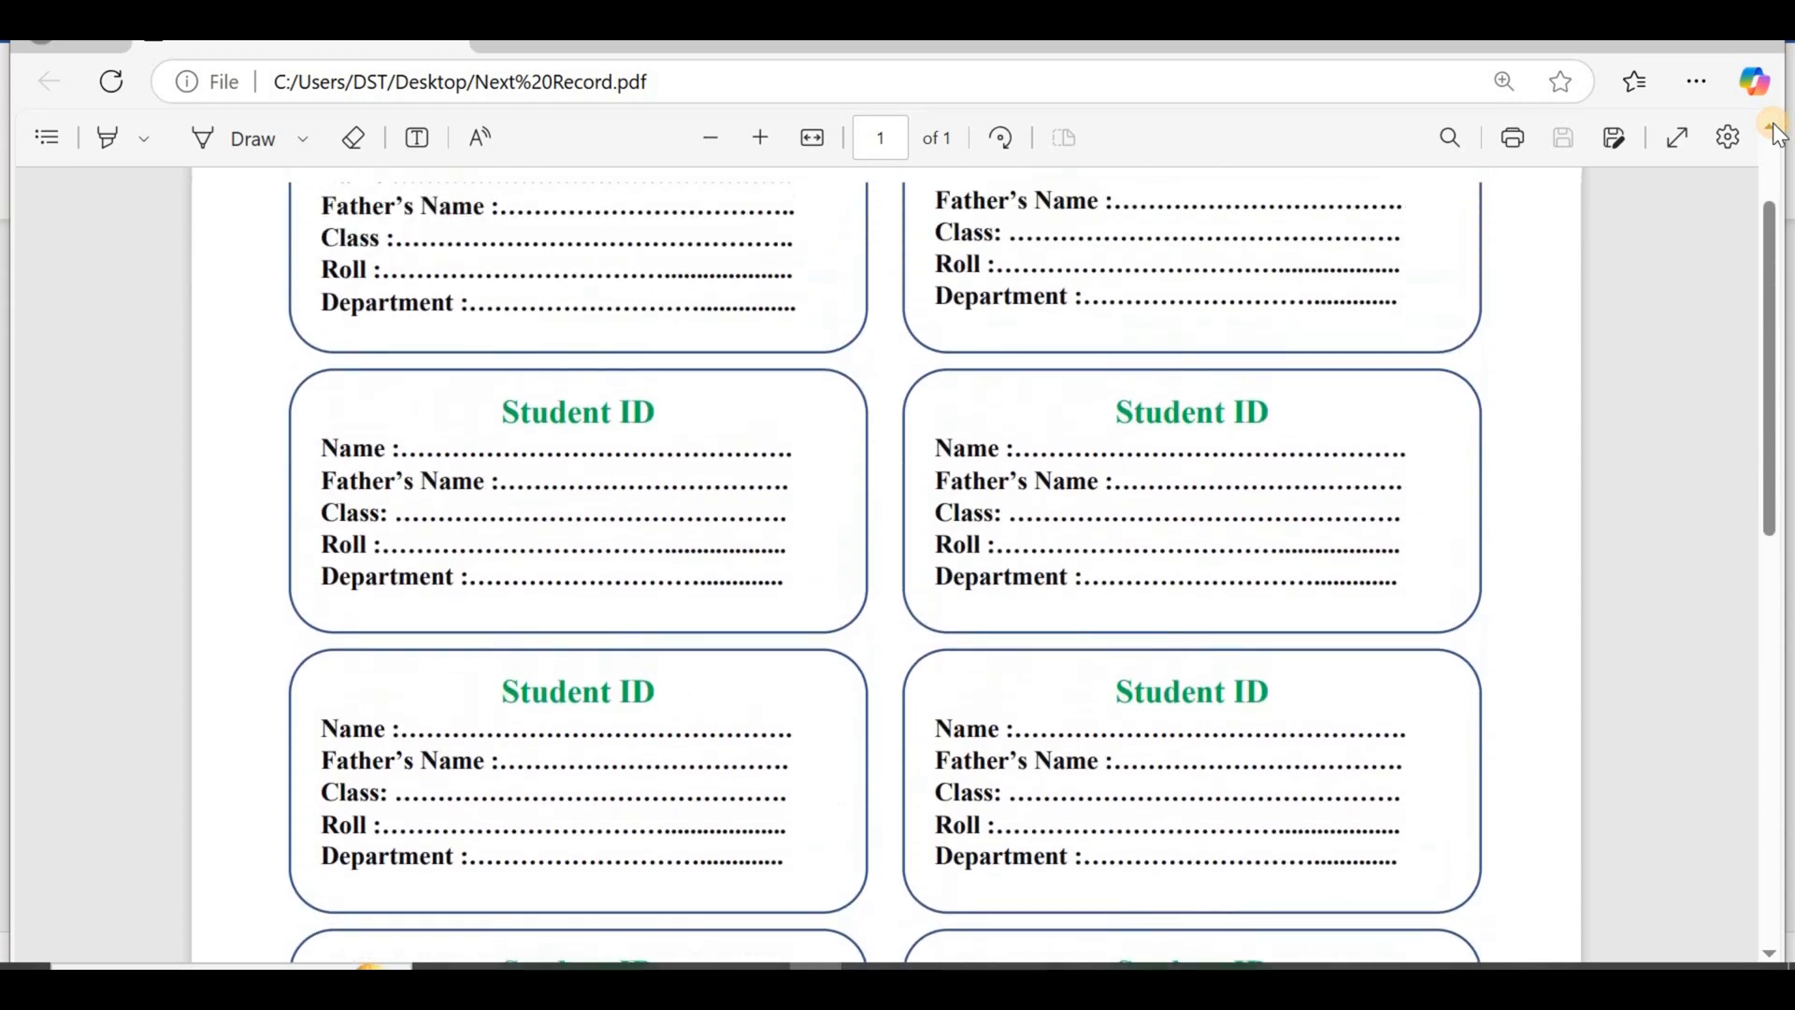
click(1776, 131)
click(1775, 131)
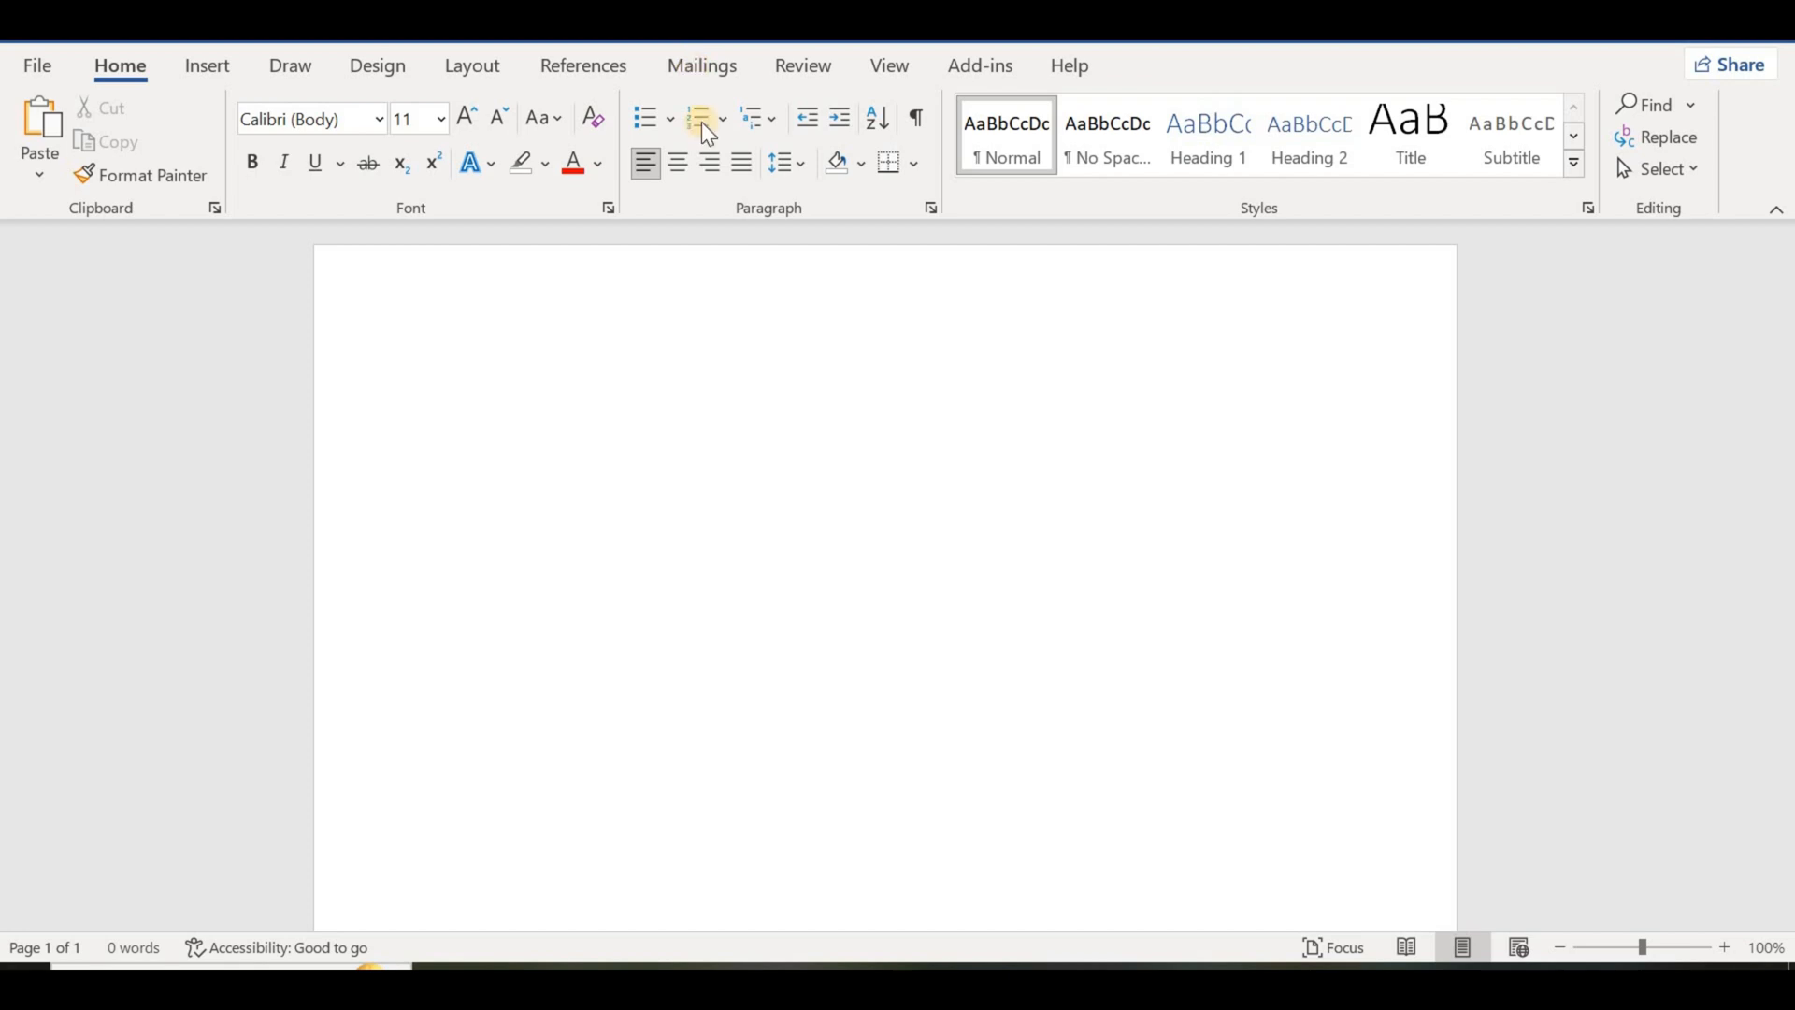
Step: Switch to the blank Word document and set it up as a mail merge label sheet using vendor A-ONE, product A-ONE 28171
click(704, 63)
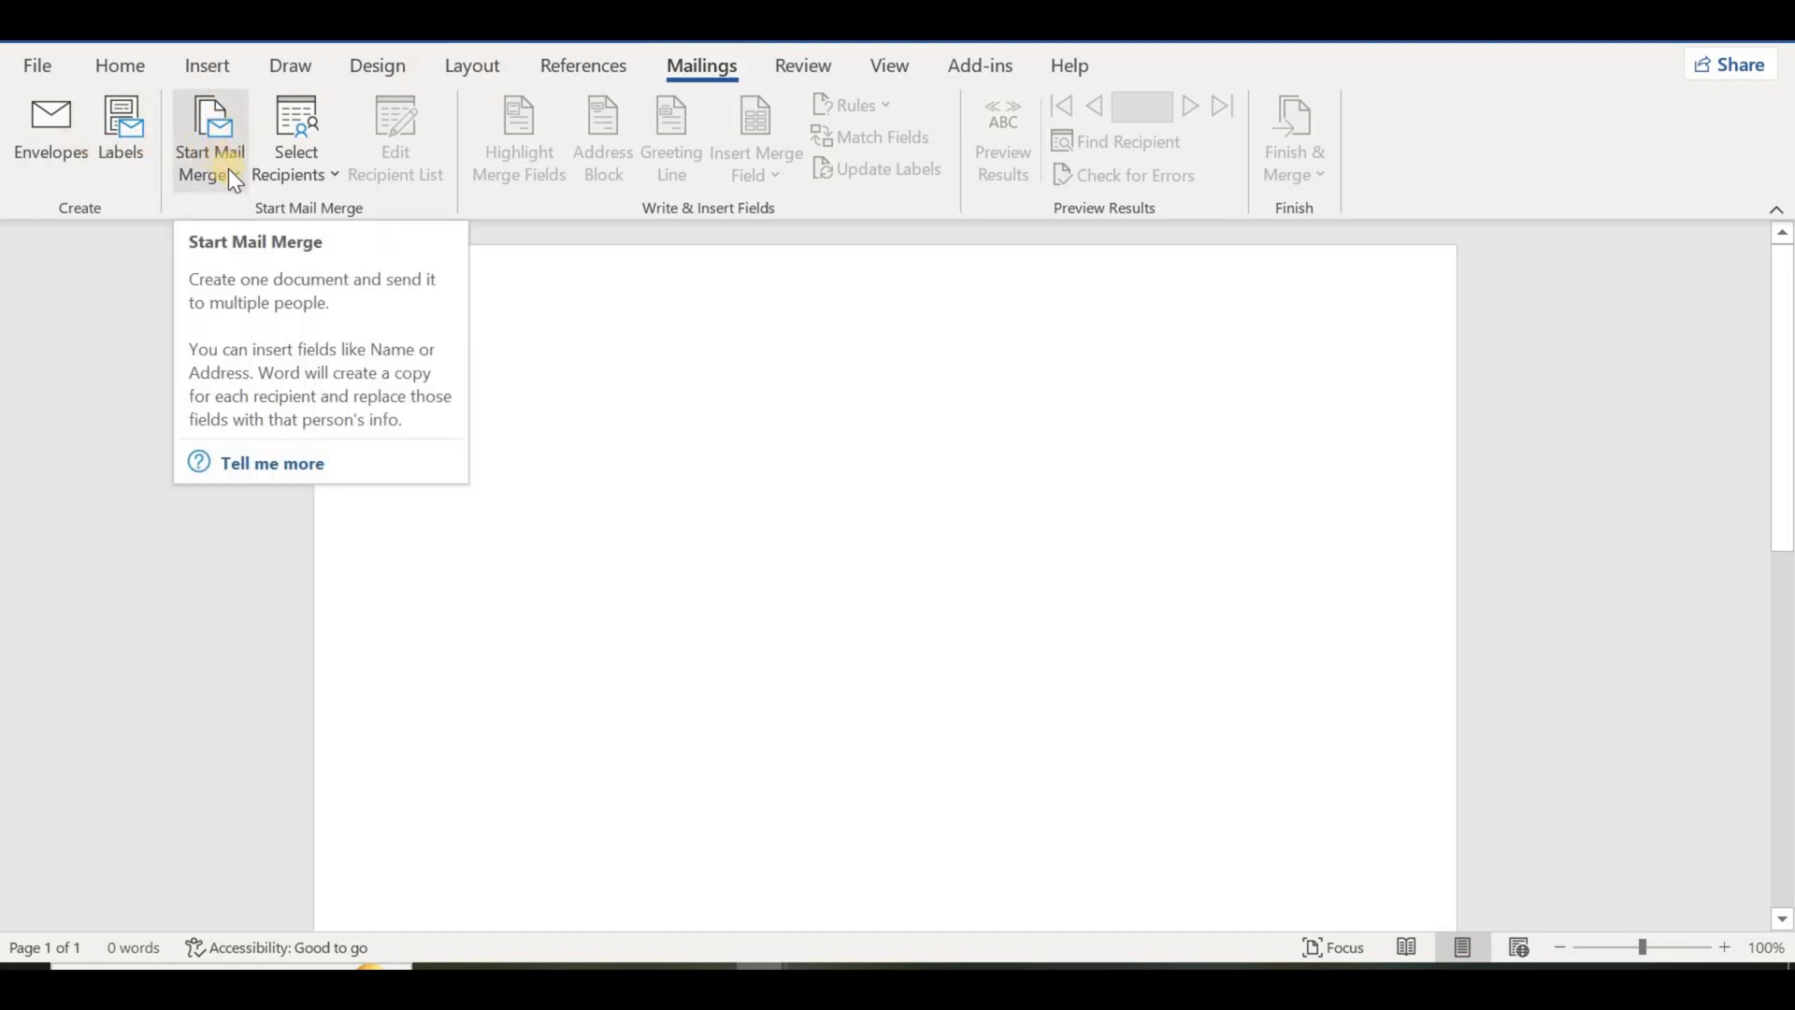
click(212, 150)
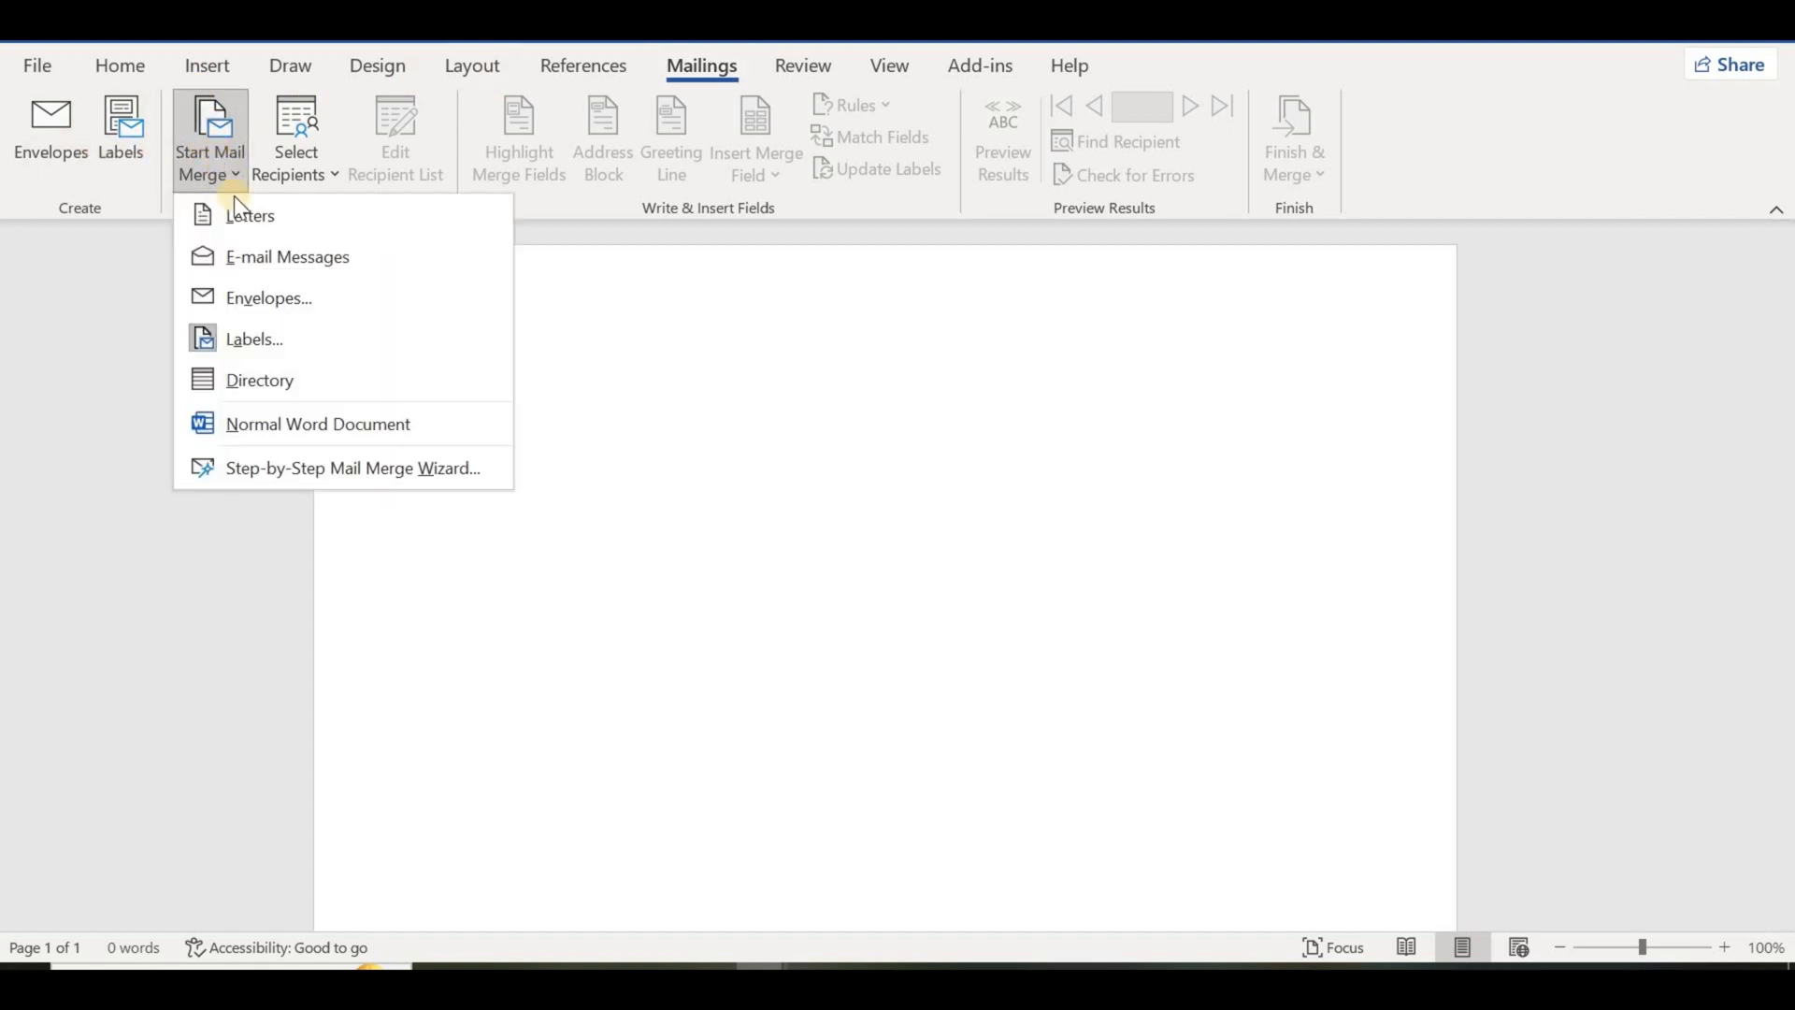
click(278, 339)
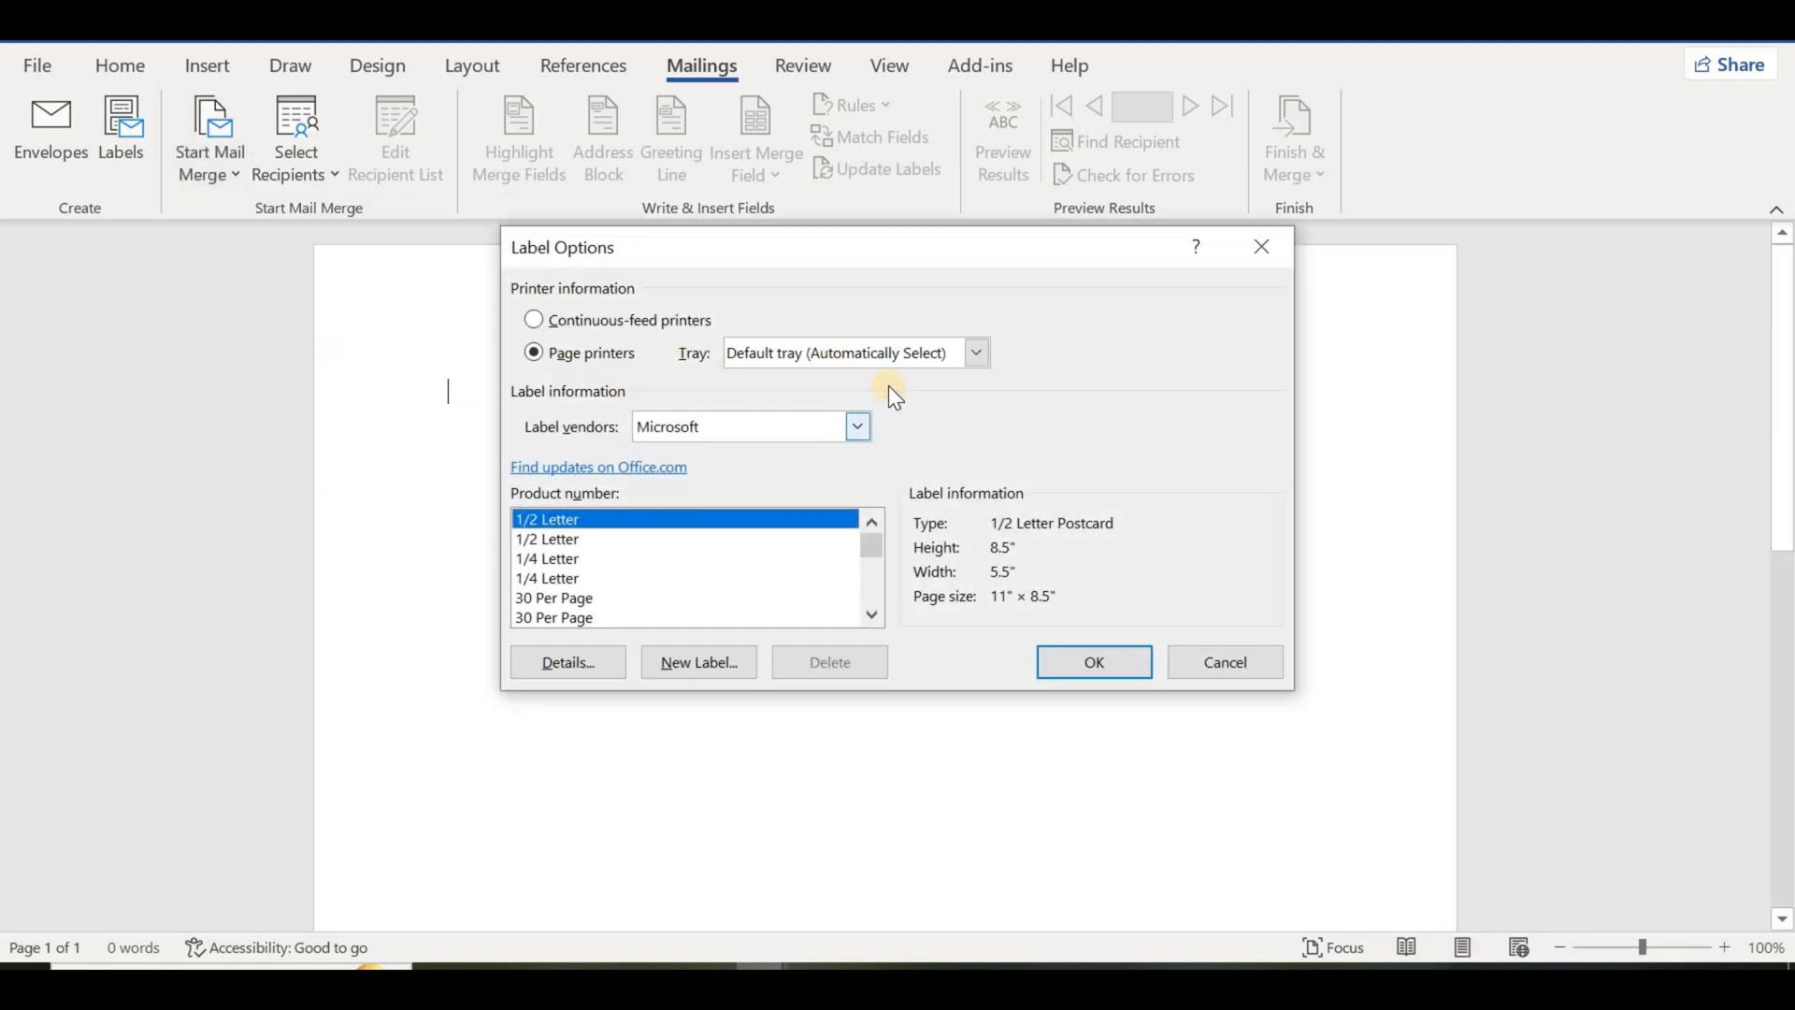
click(860, 428)
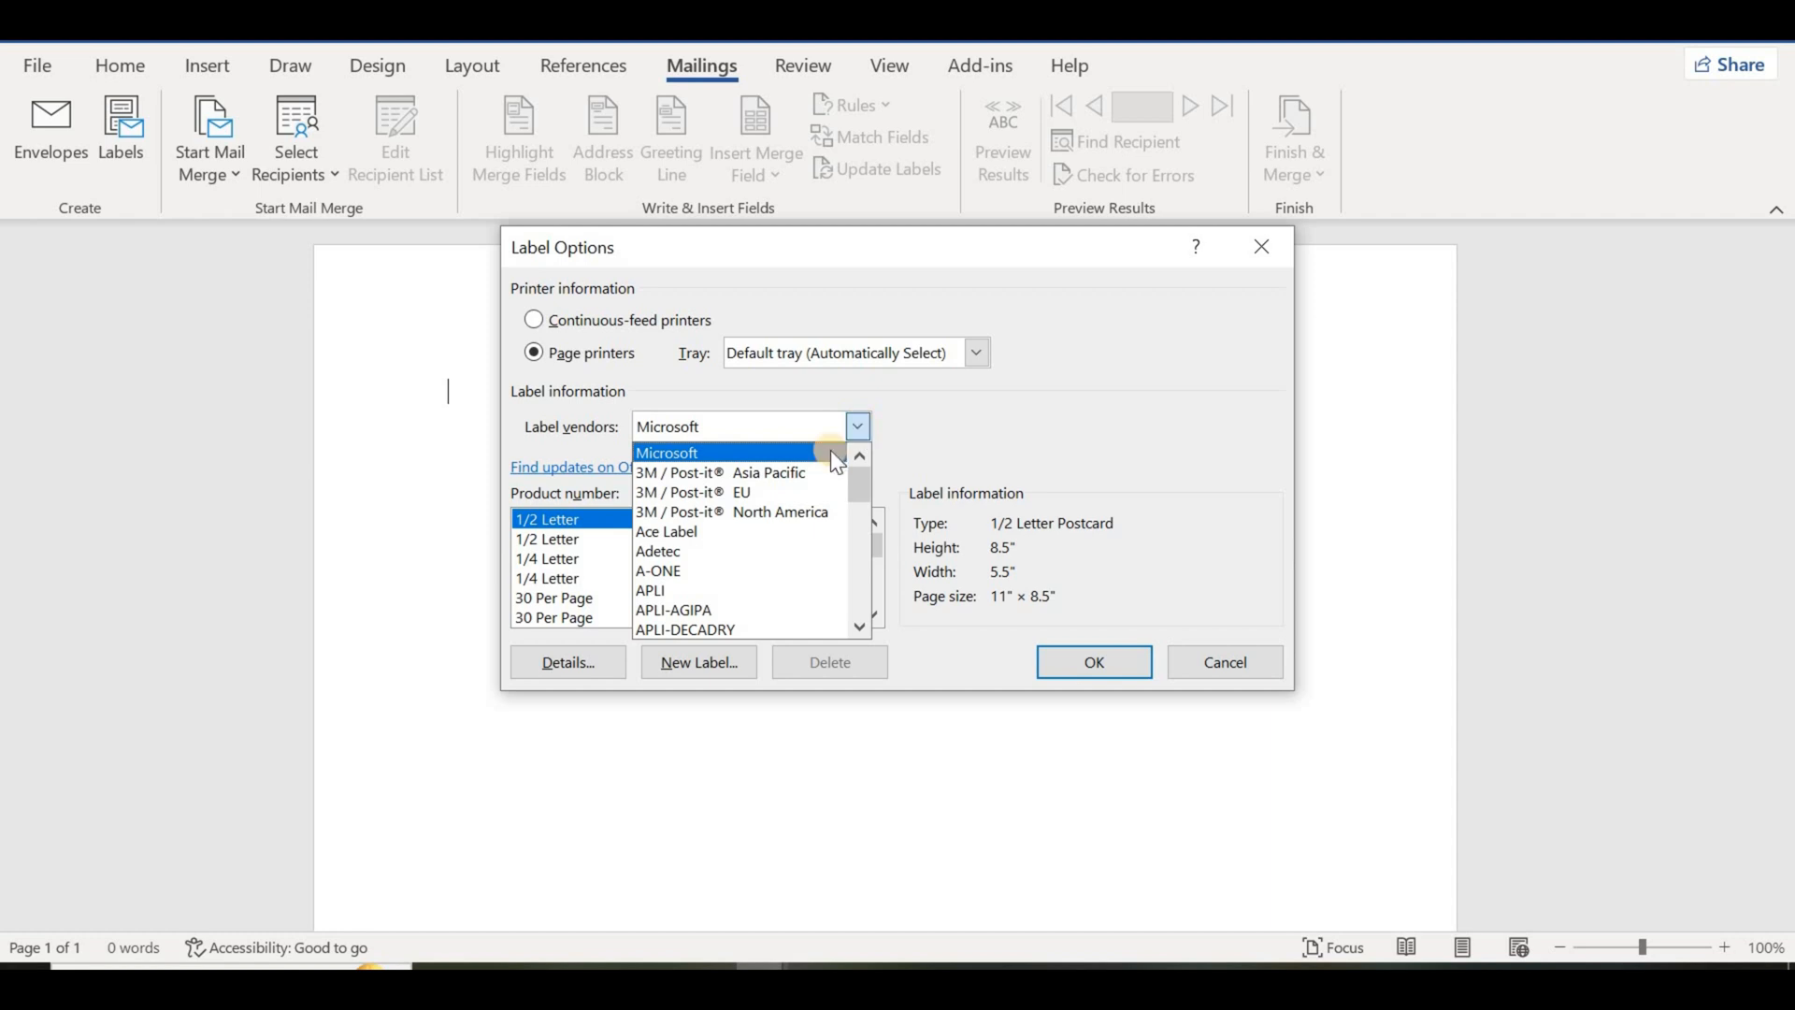
click(703, 572)
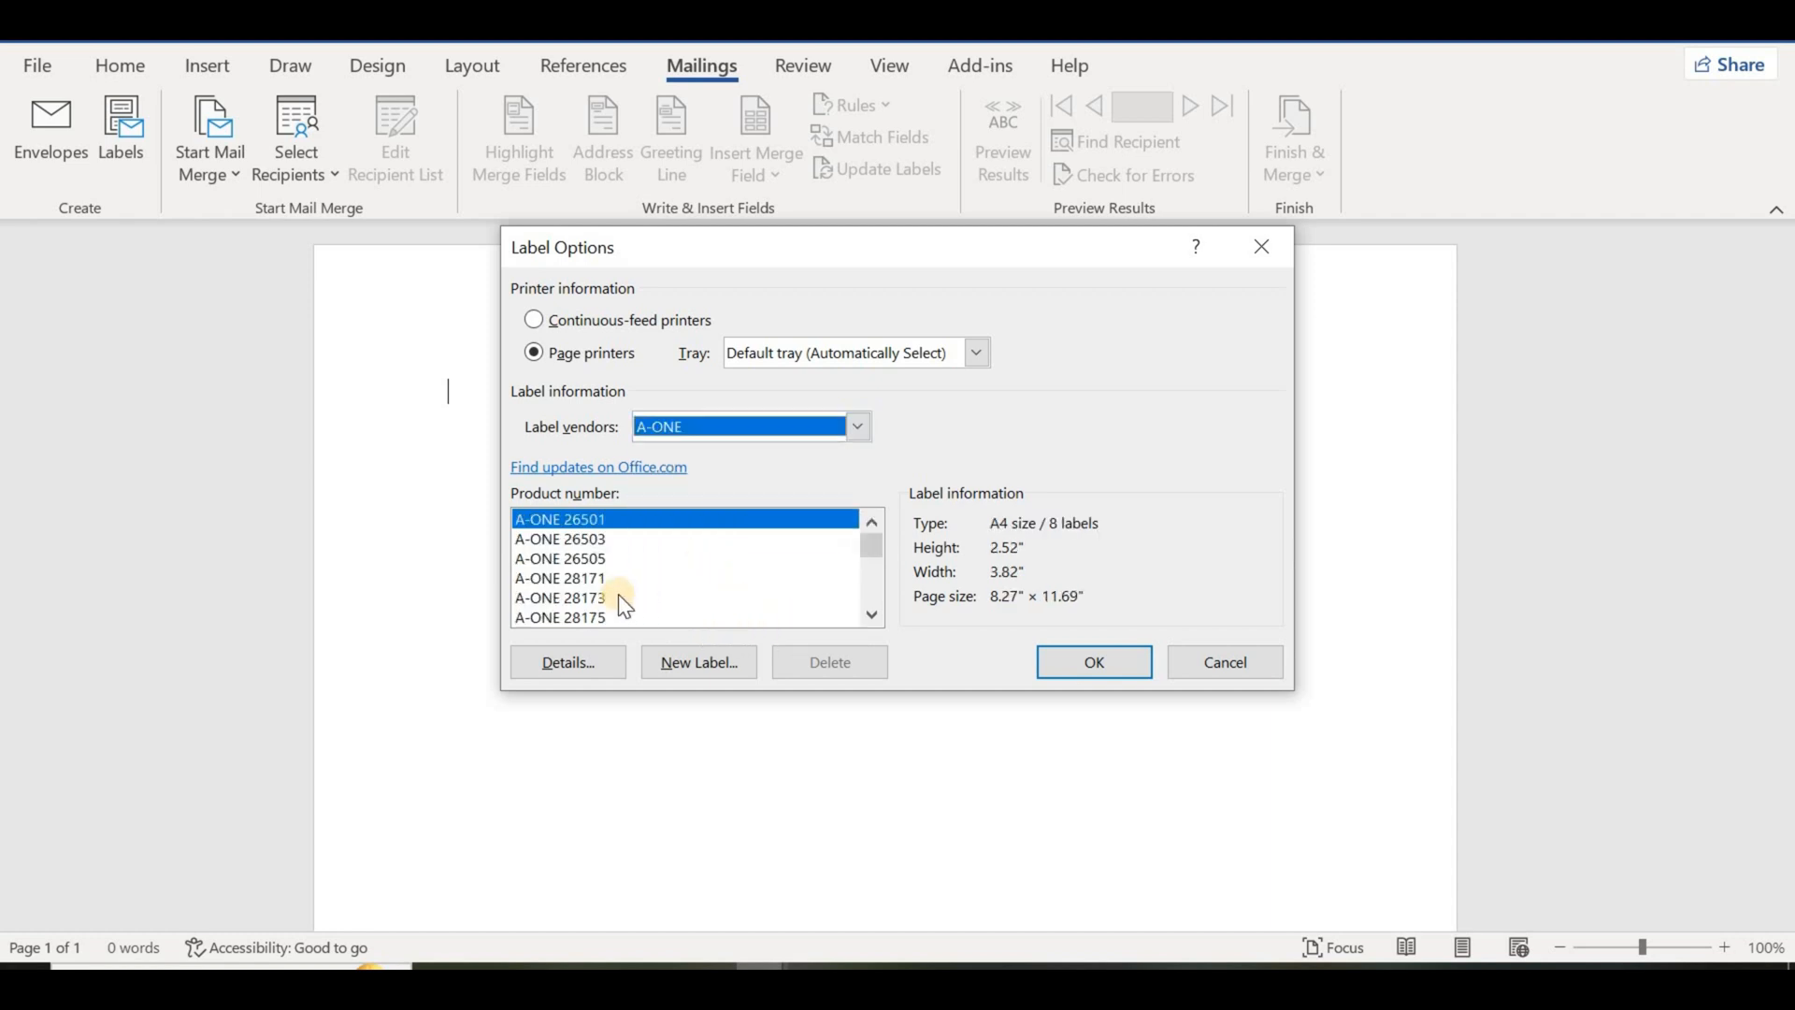
click(563, 599)
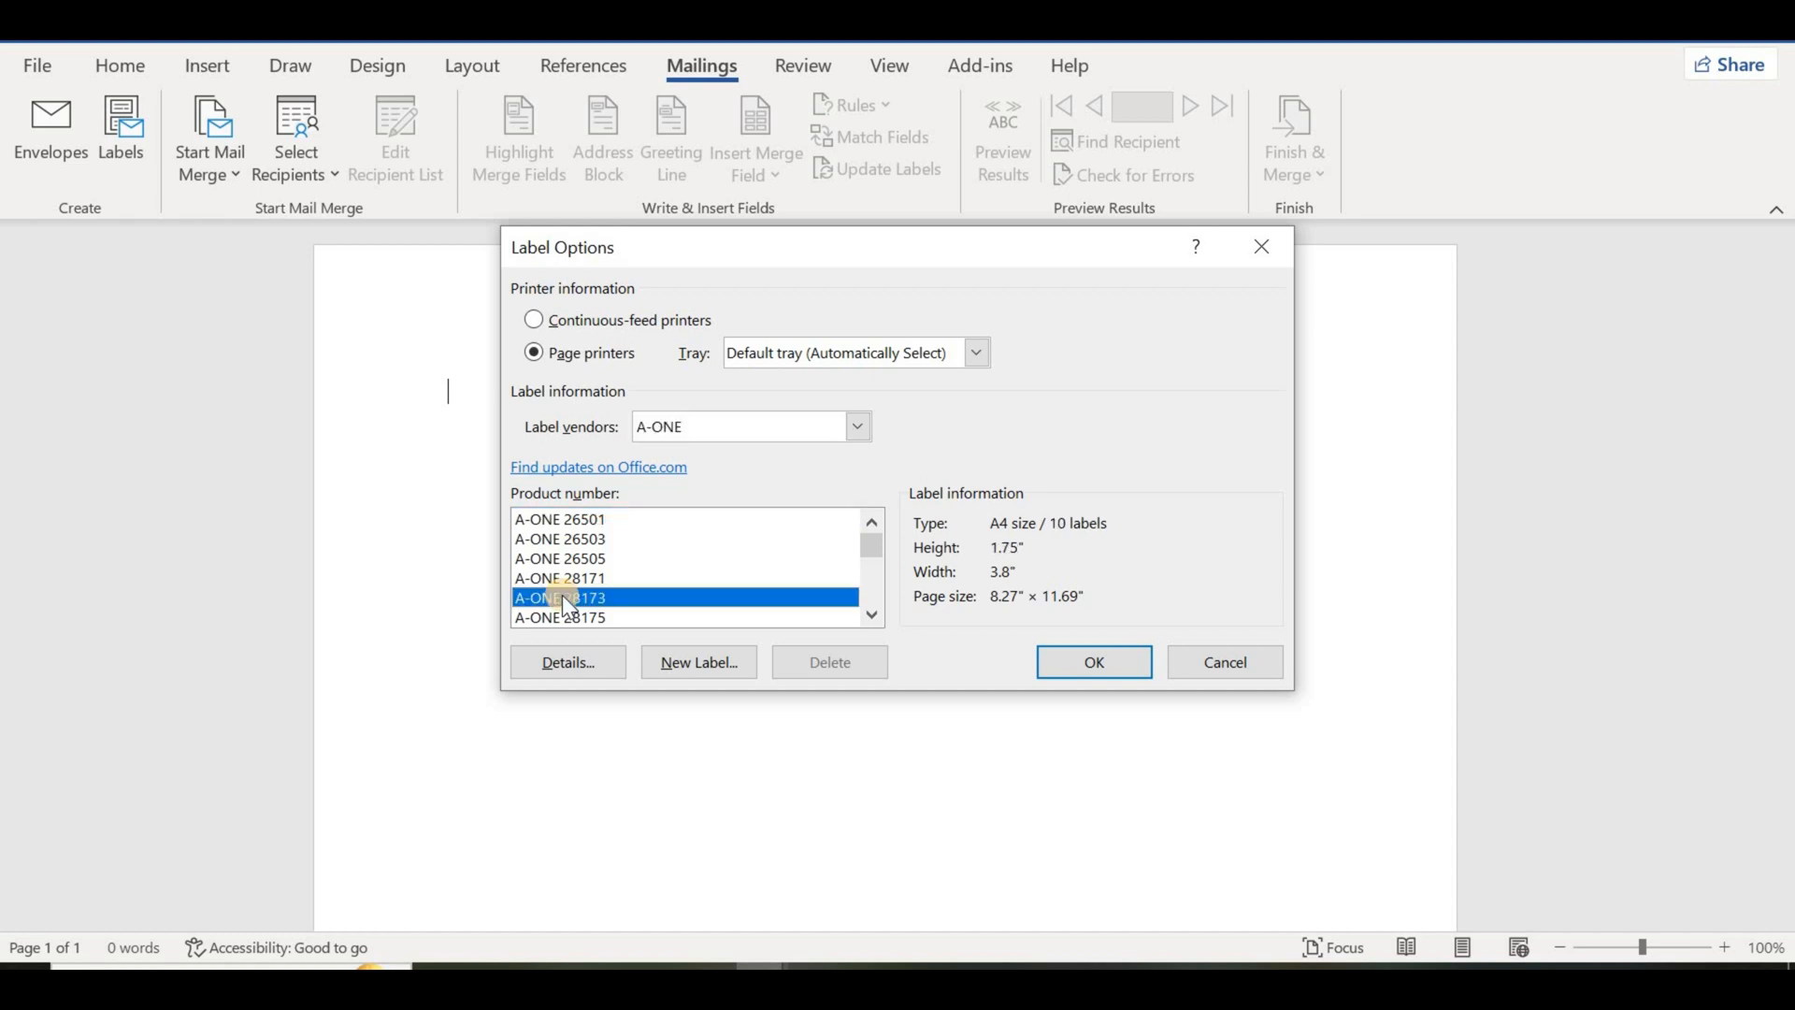
click(567, 580)
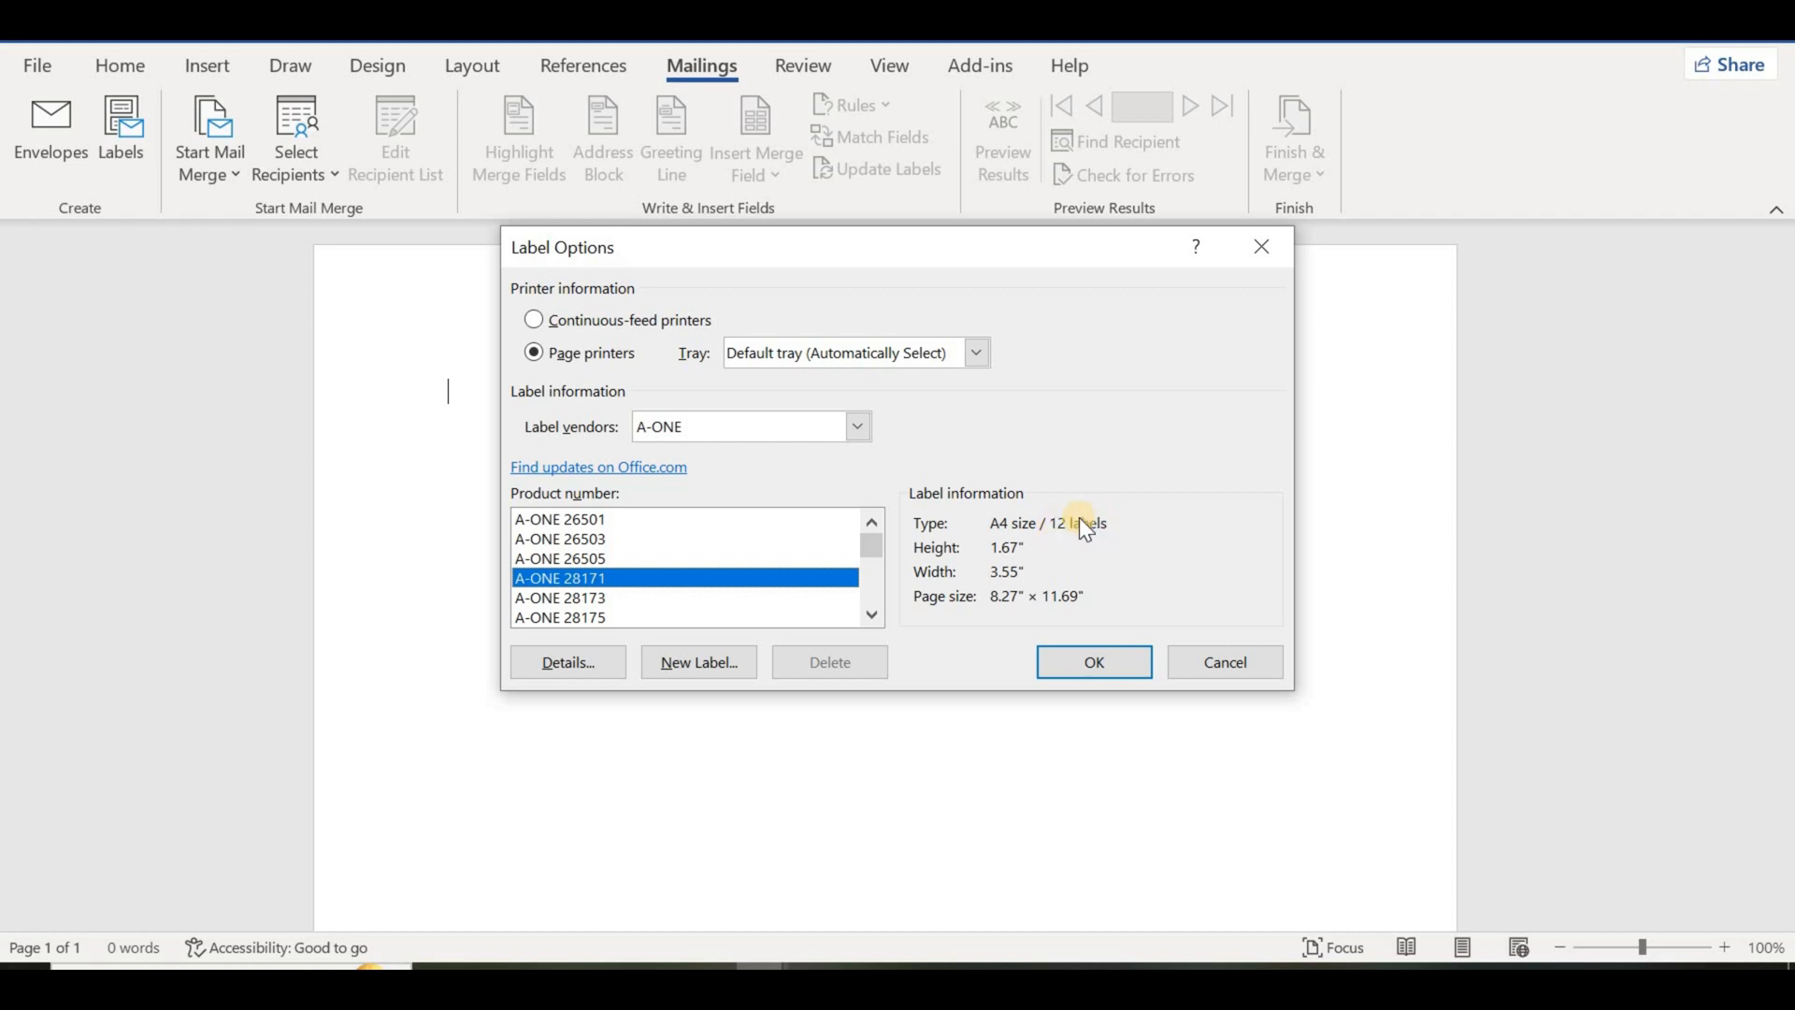
click(585, 559)
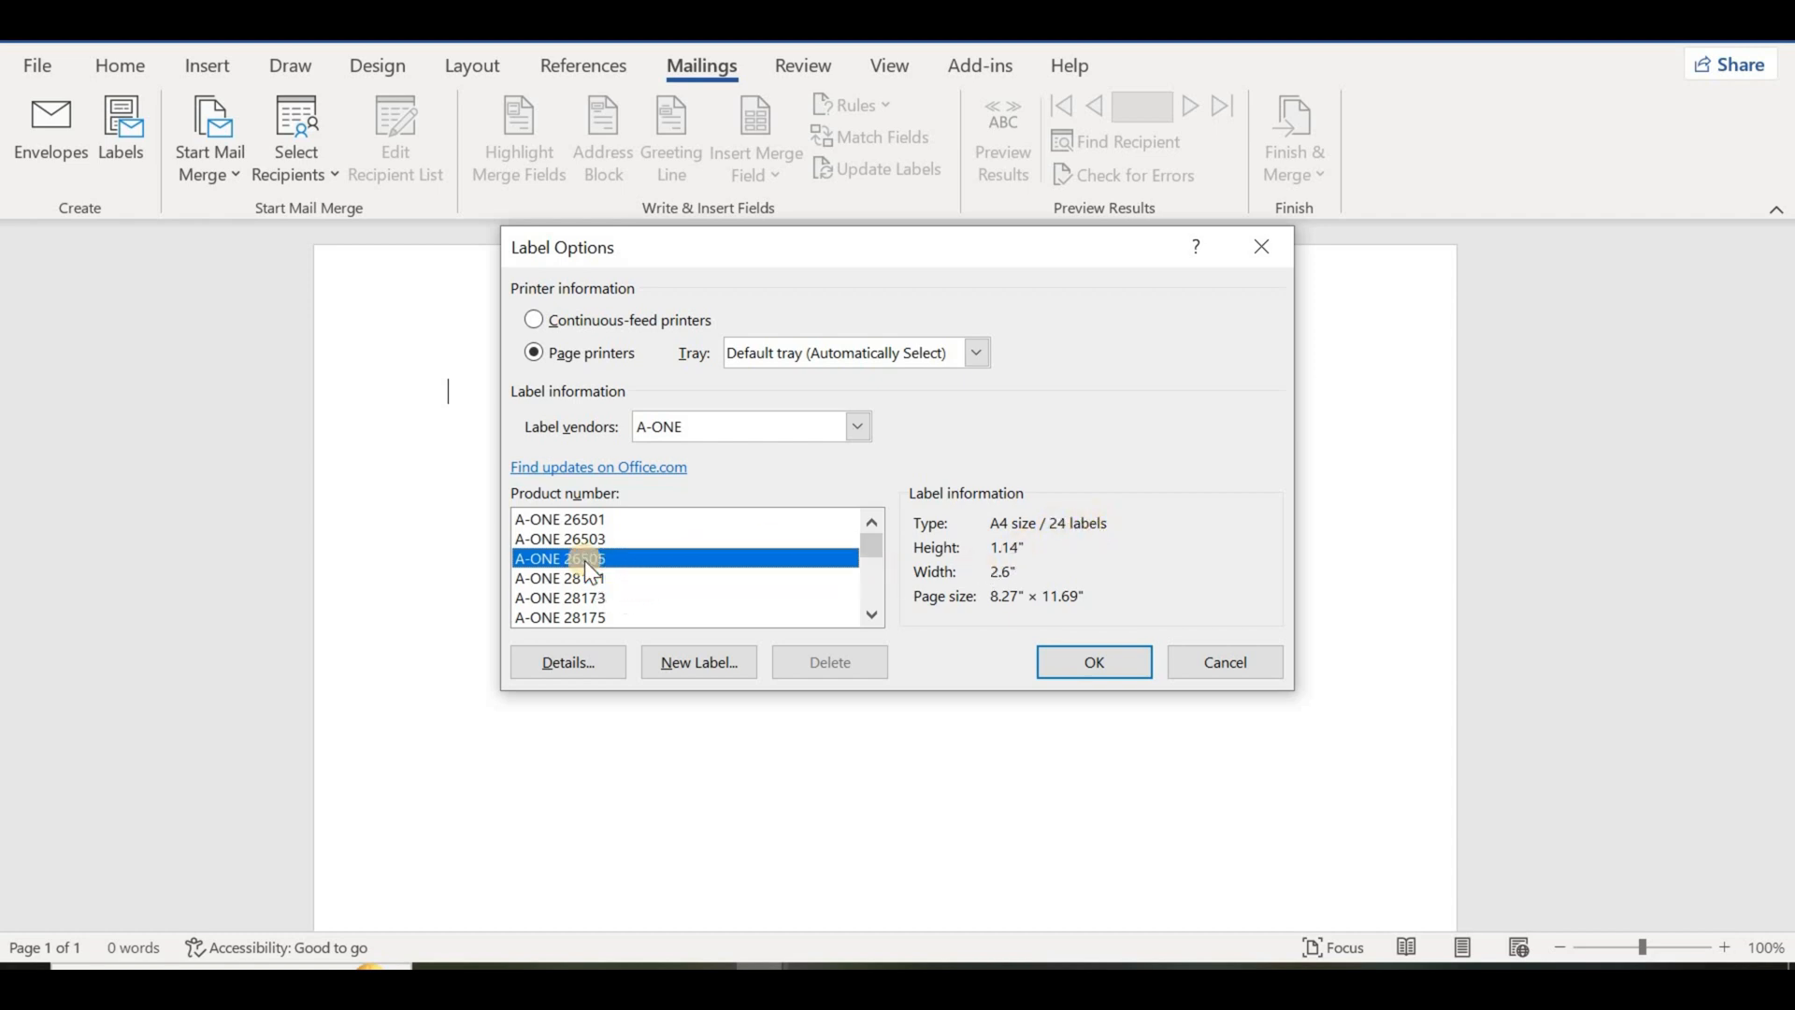
click(527, 579)
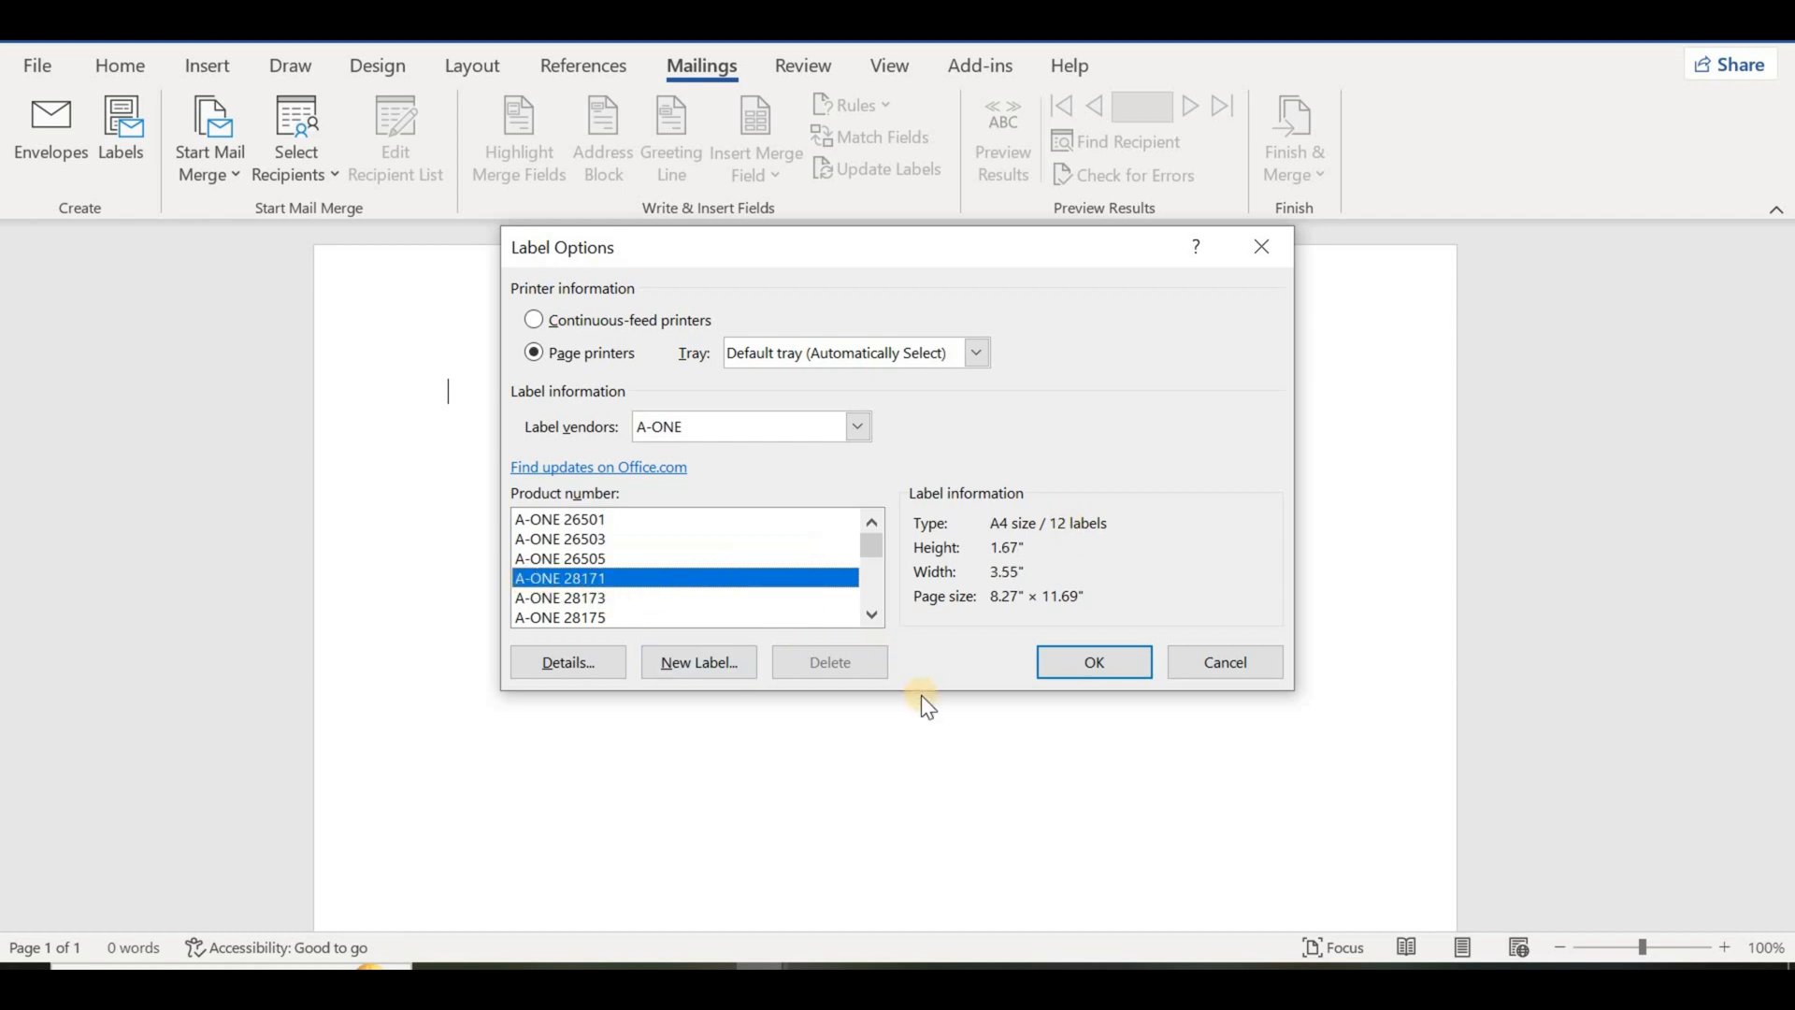
click(1102, 664)
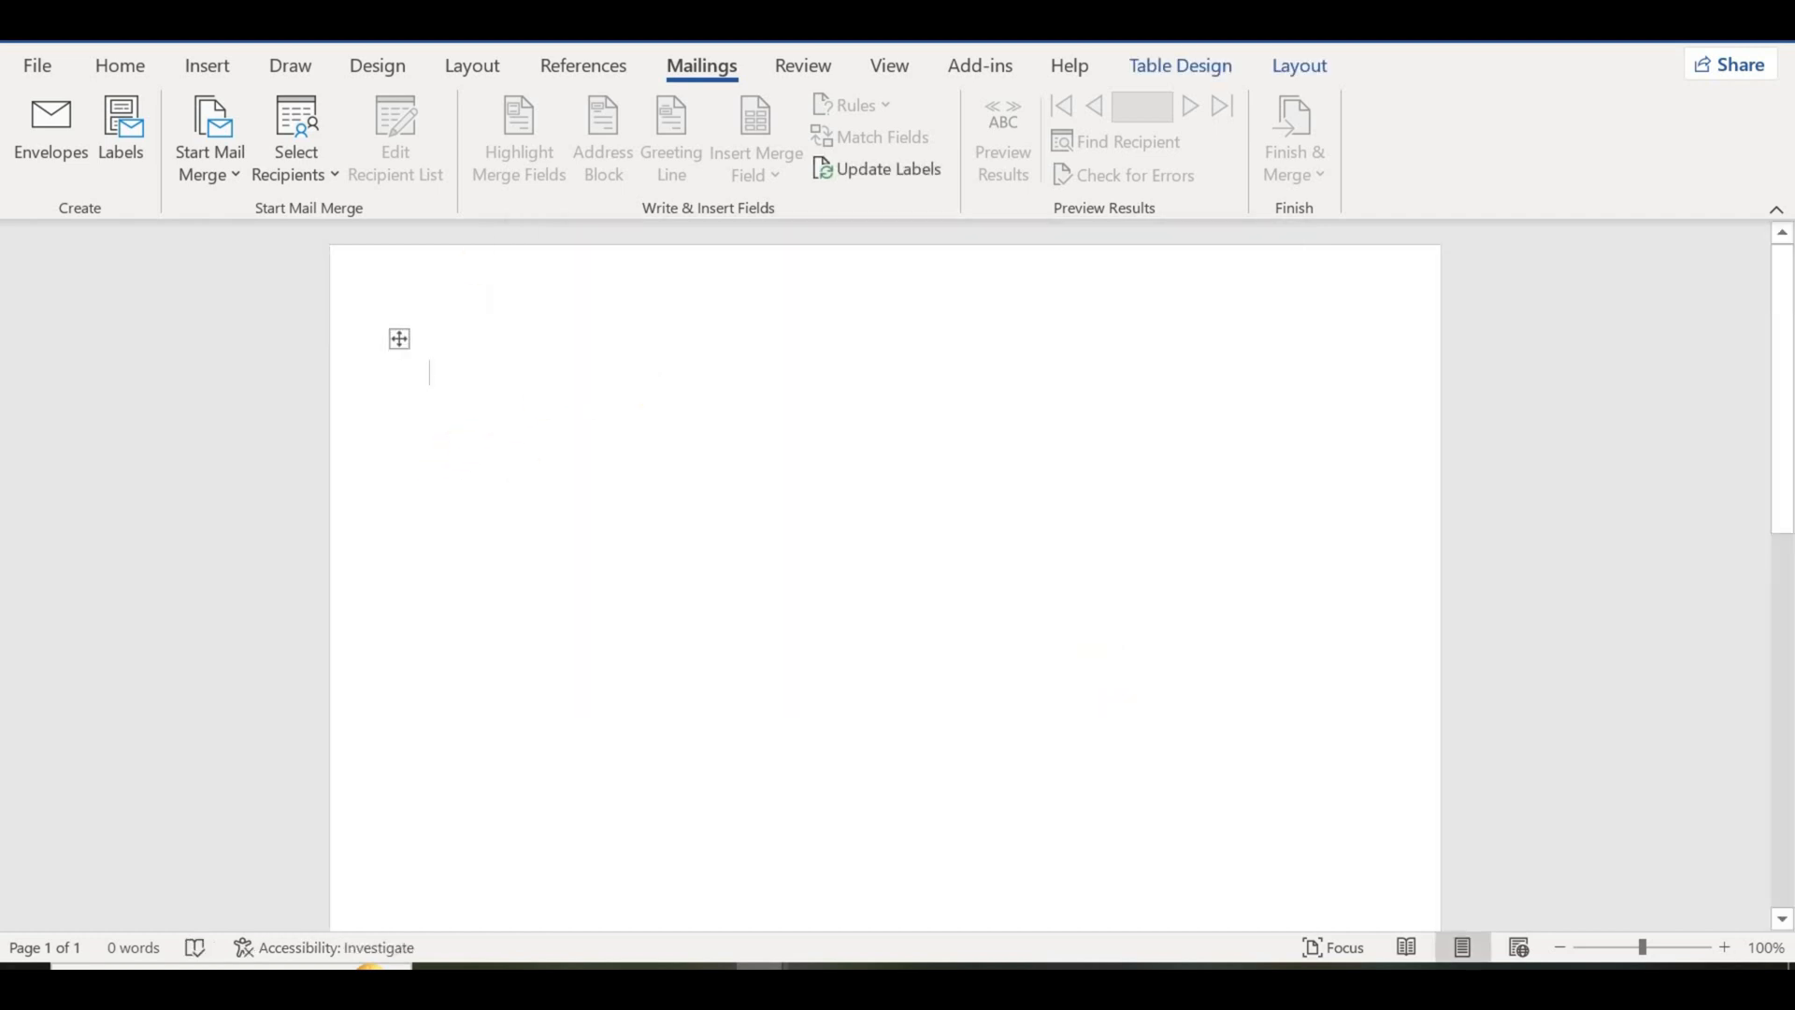
Step: Draw a rounded rectangle about 3.39" wide and 1.86" high over the first label and make it ready for text
click(223, 70)
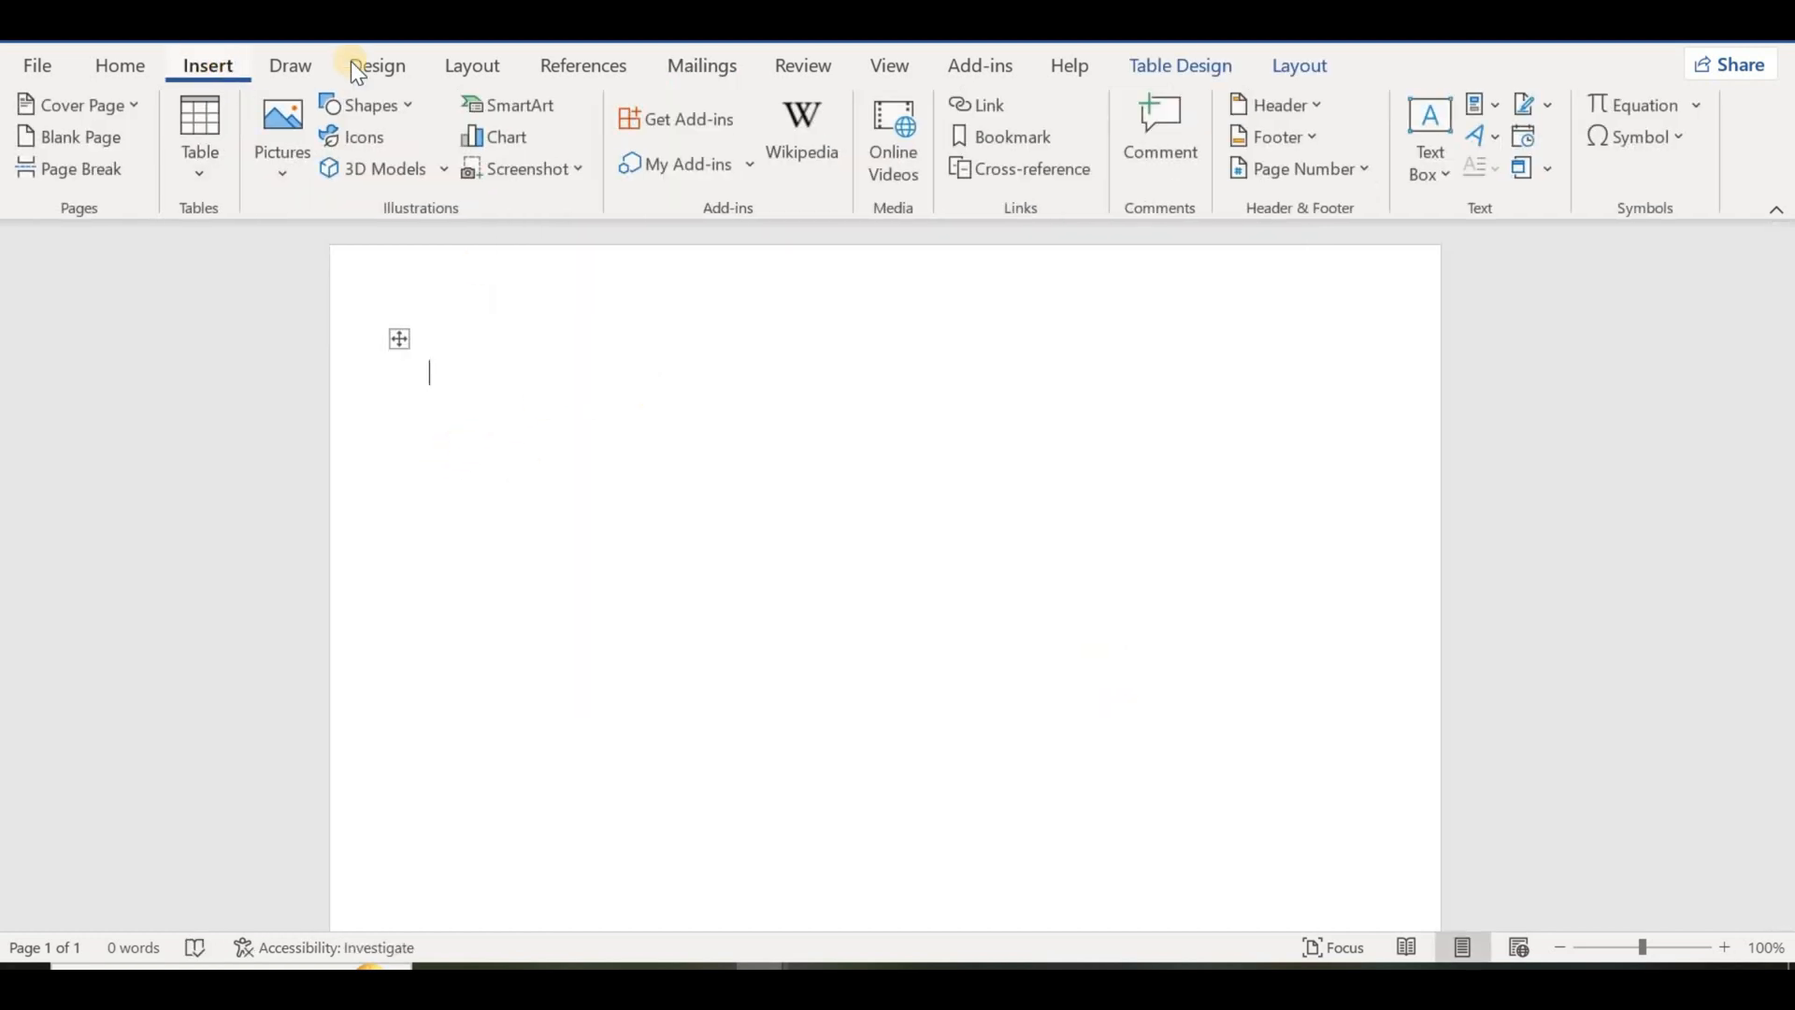
click(393, 101)
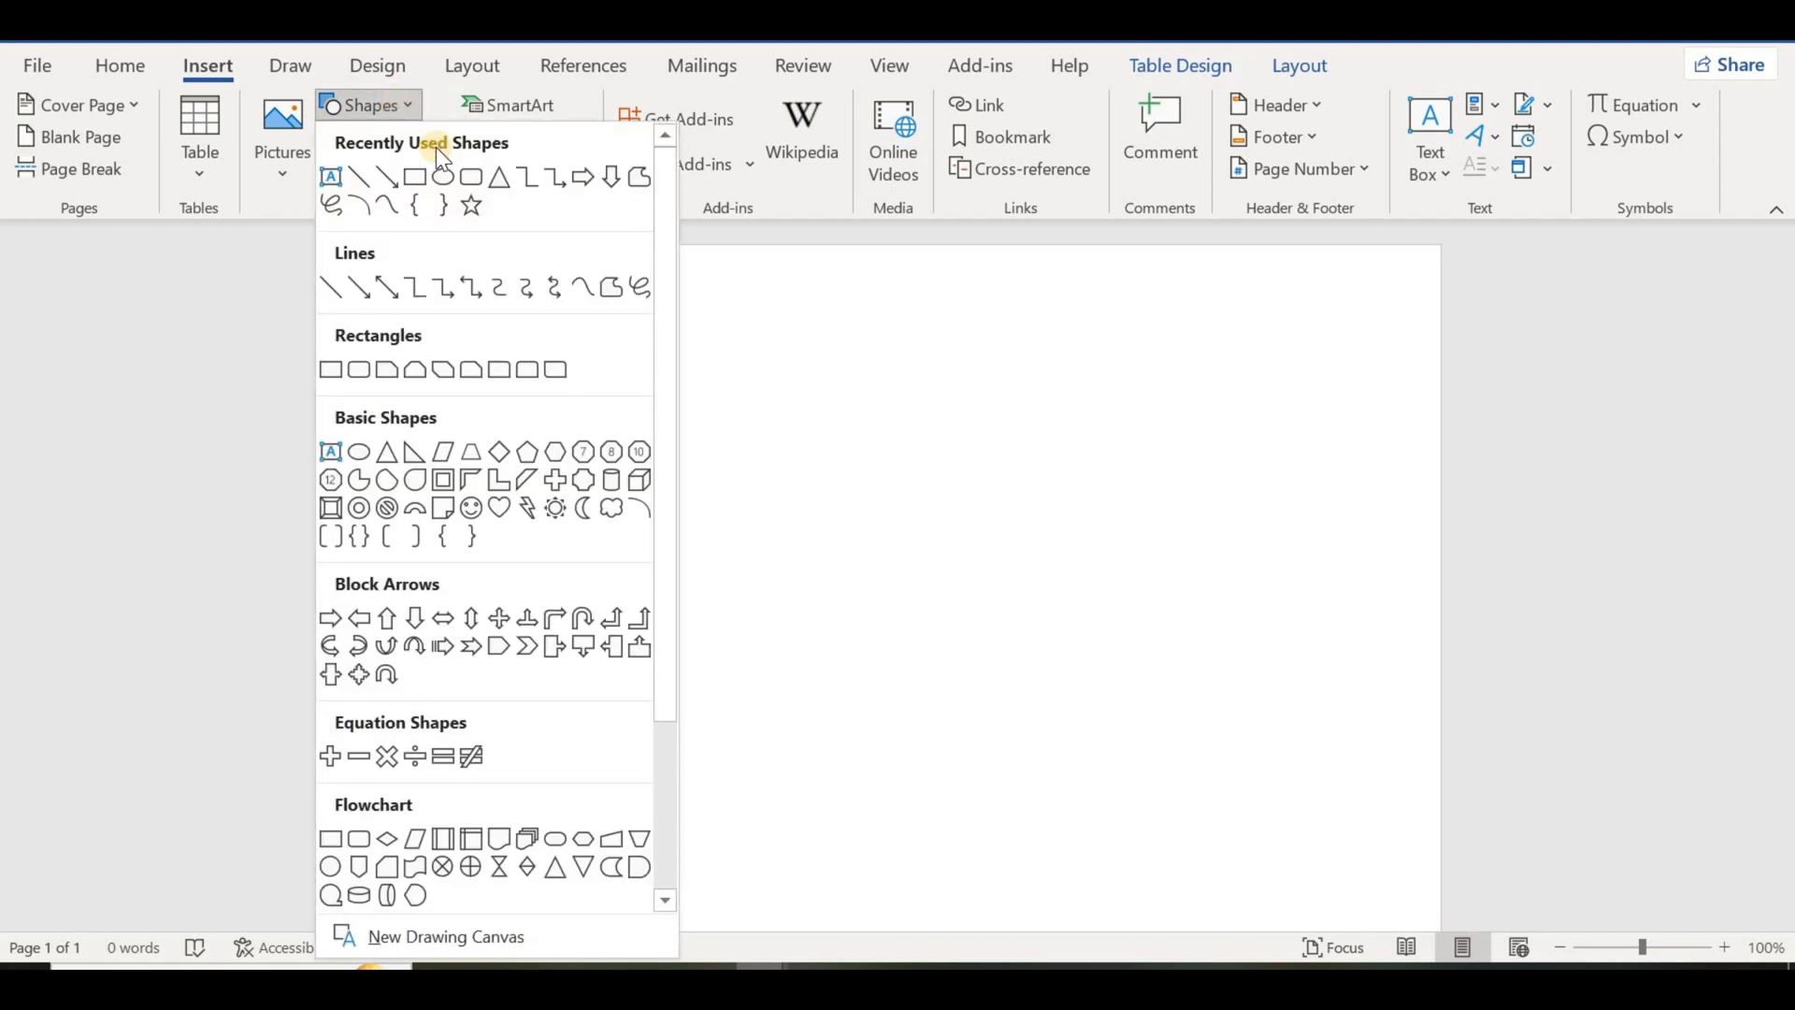
click(470, 182)
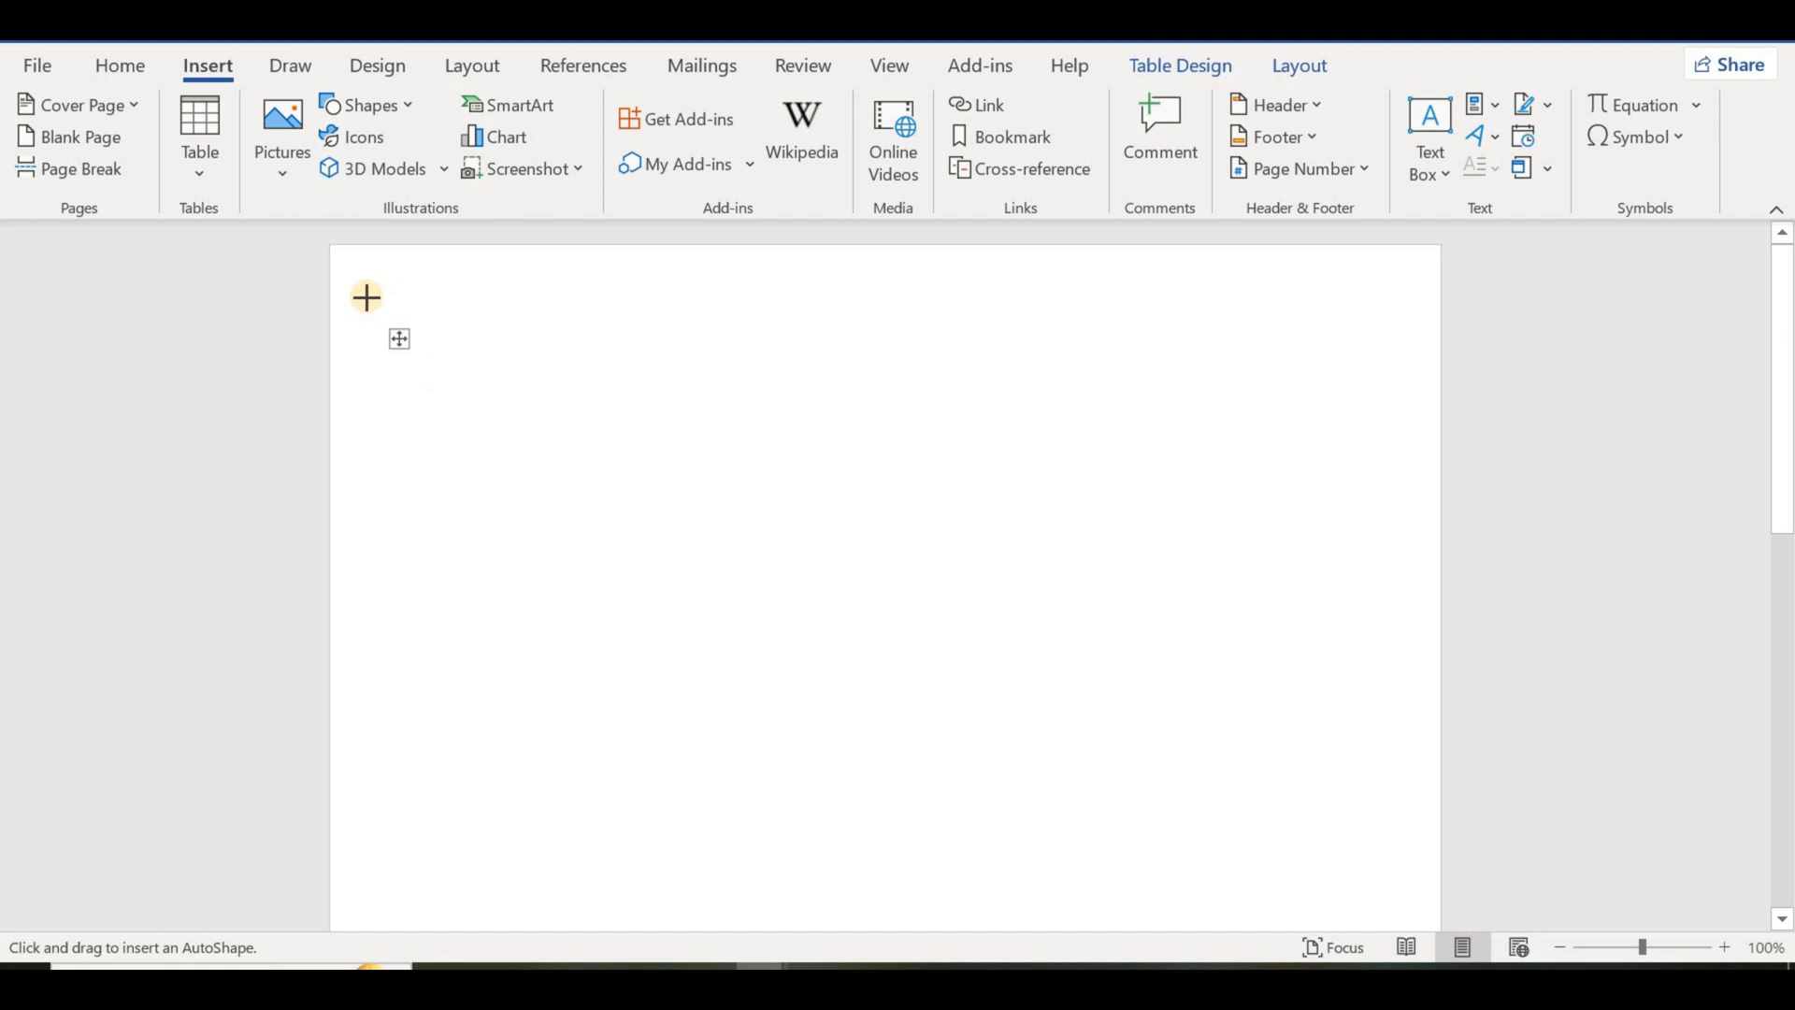
drag(370, 290, 829, 541)
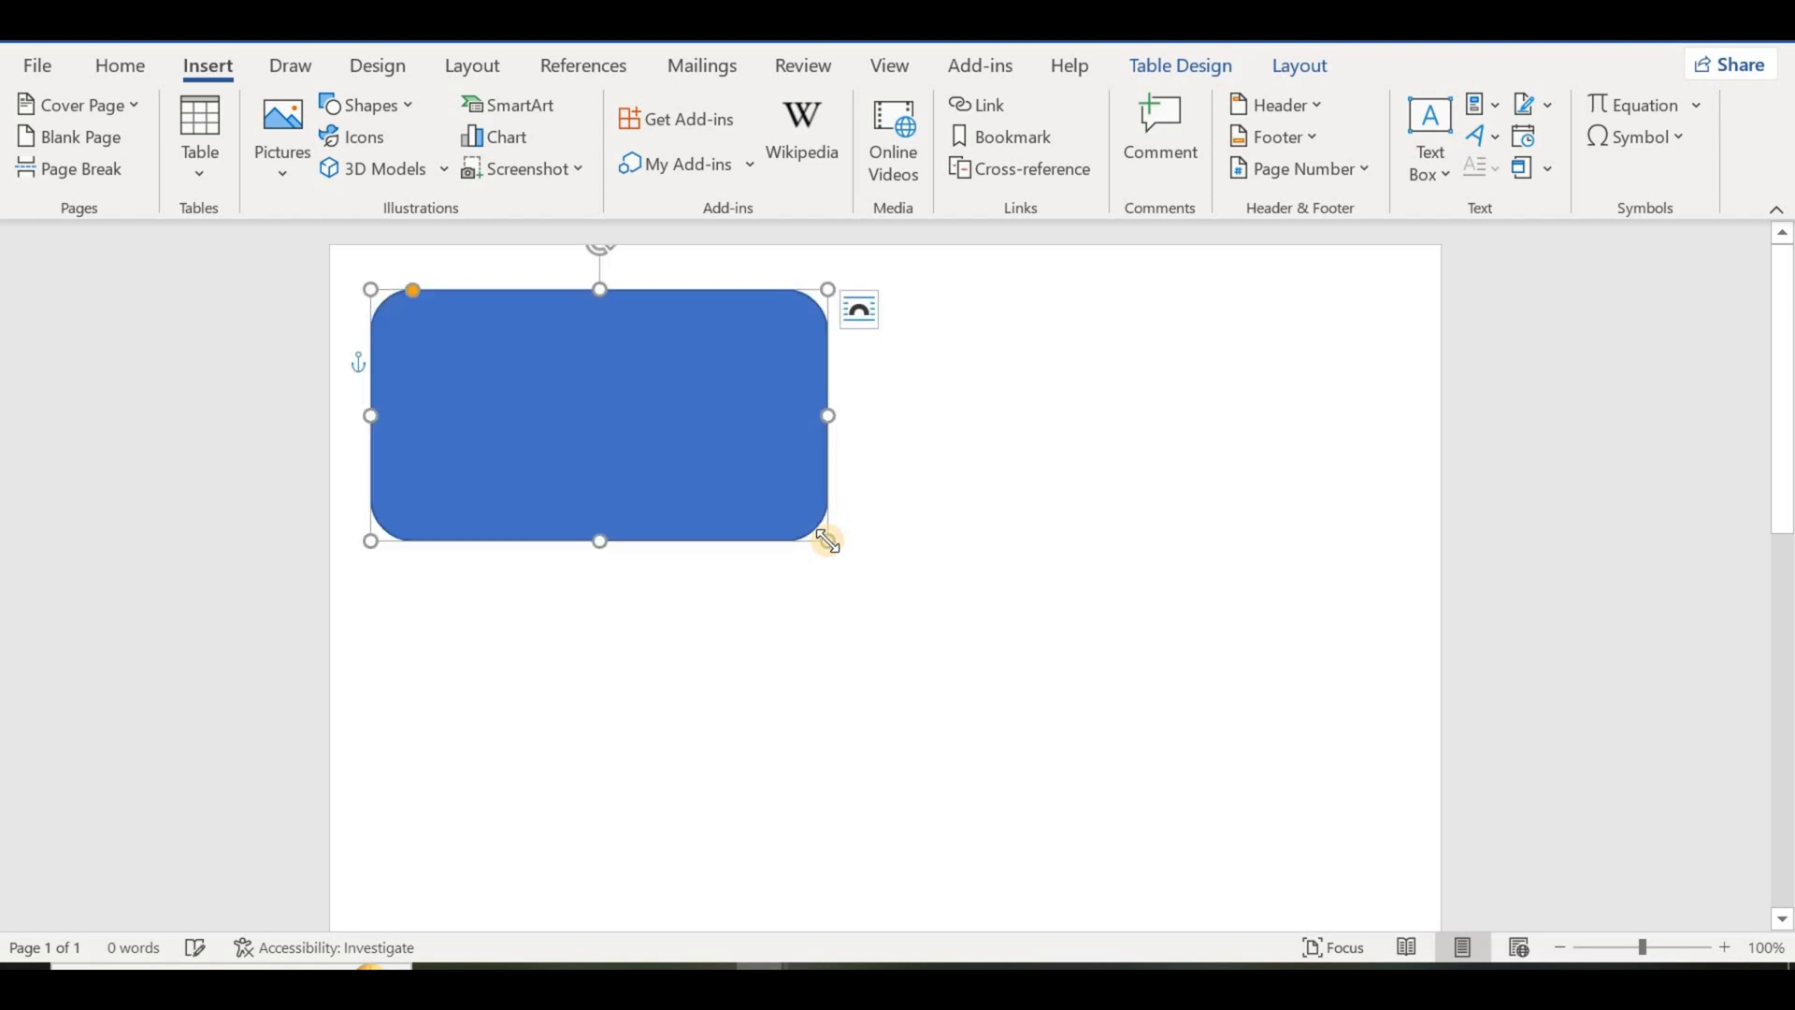
right_click(587, 363)
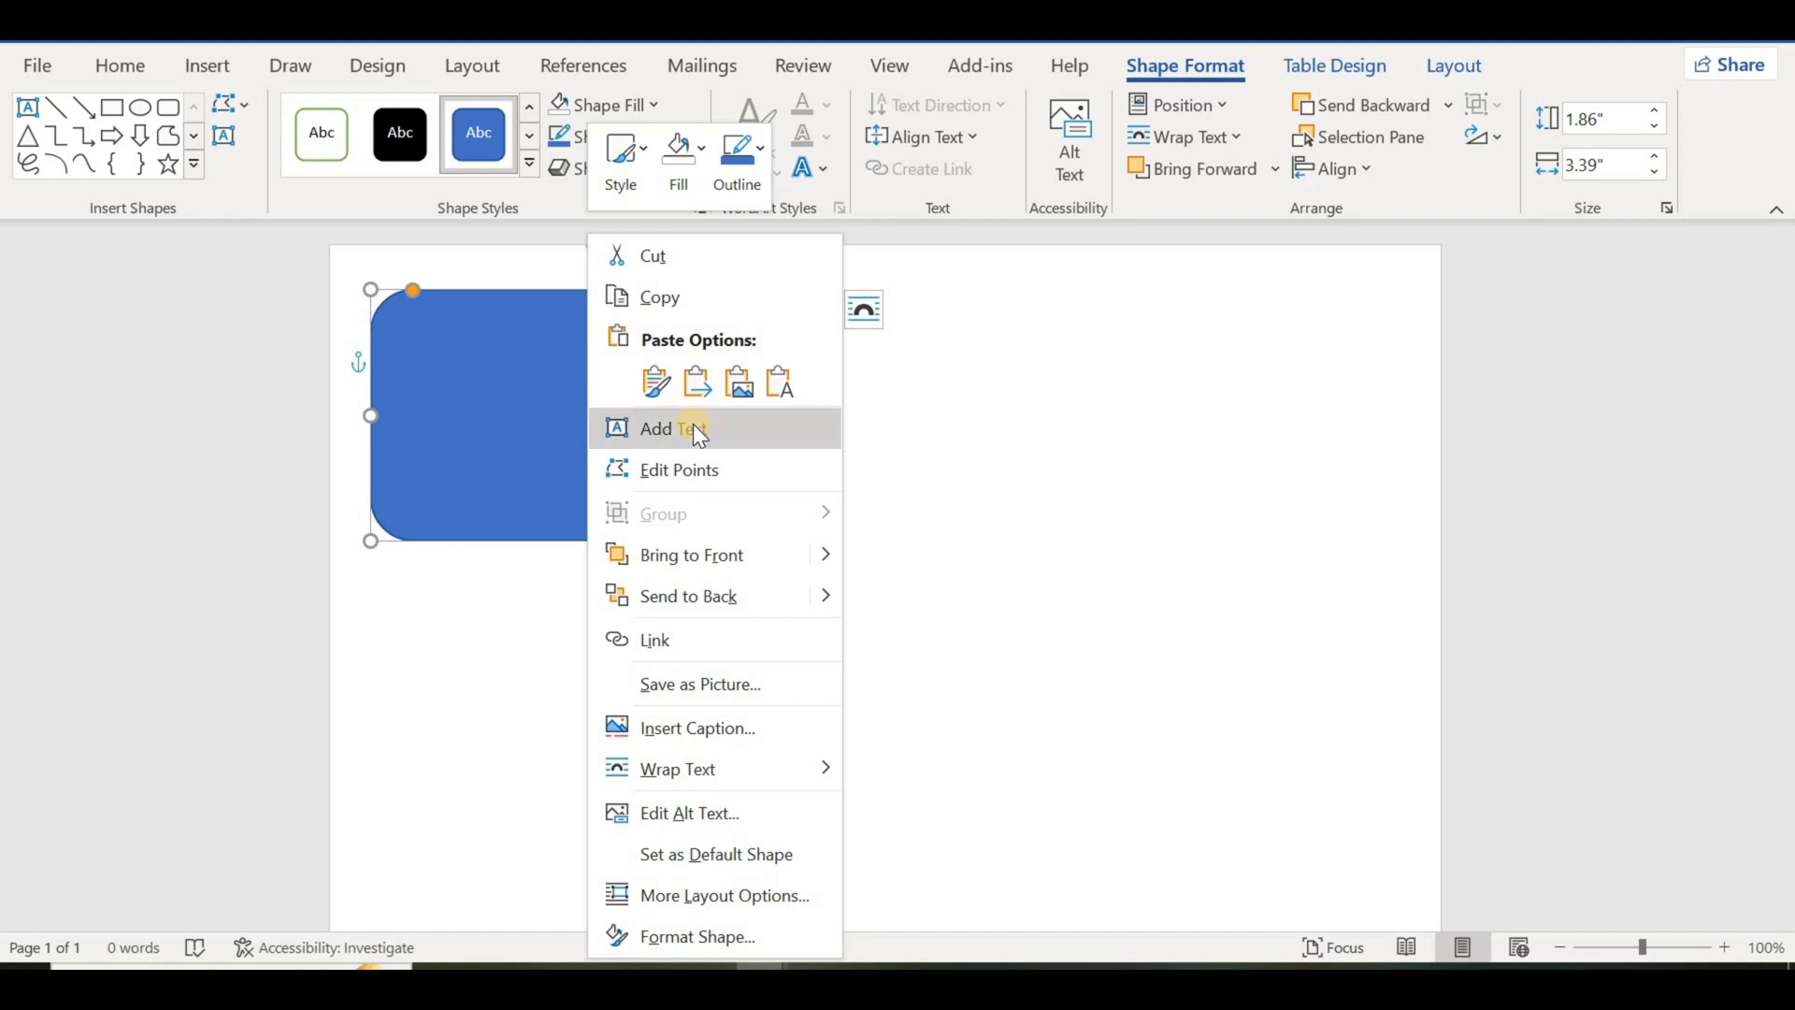
click(693, 427)
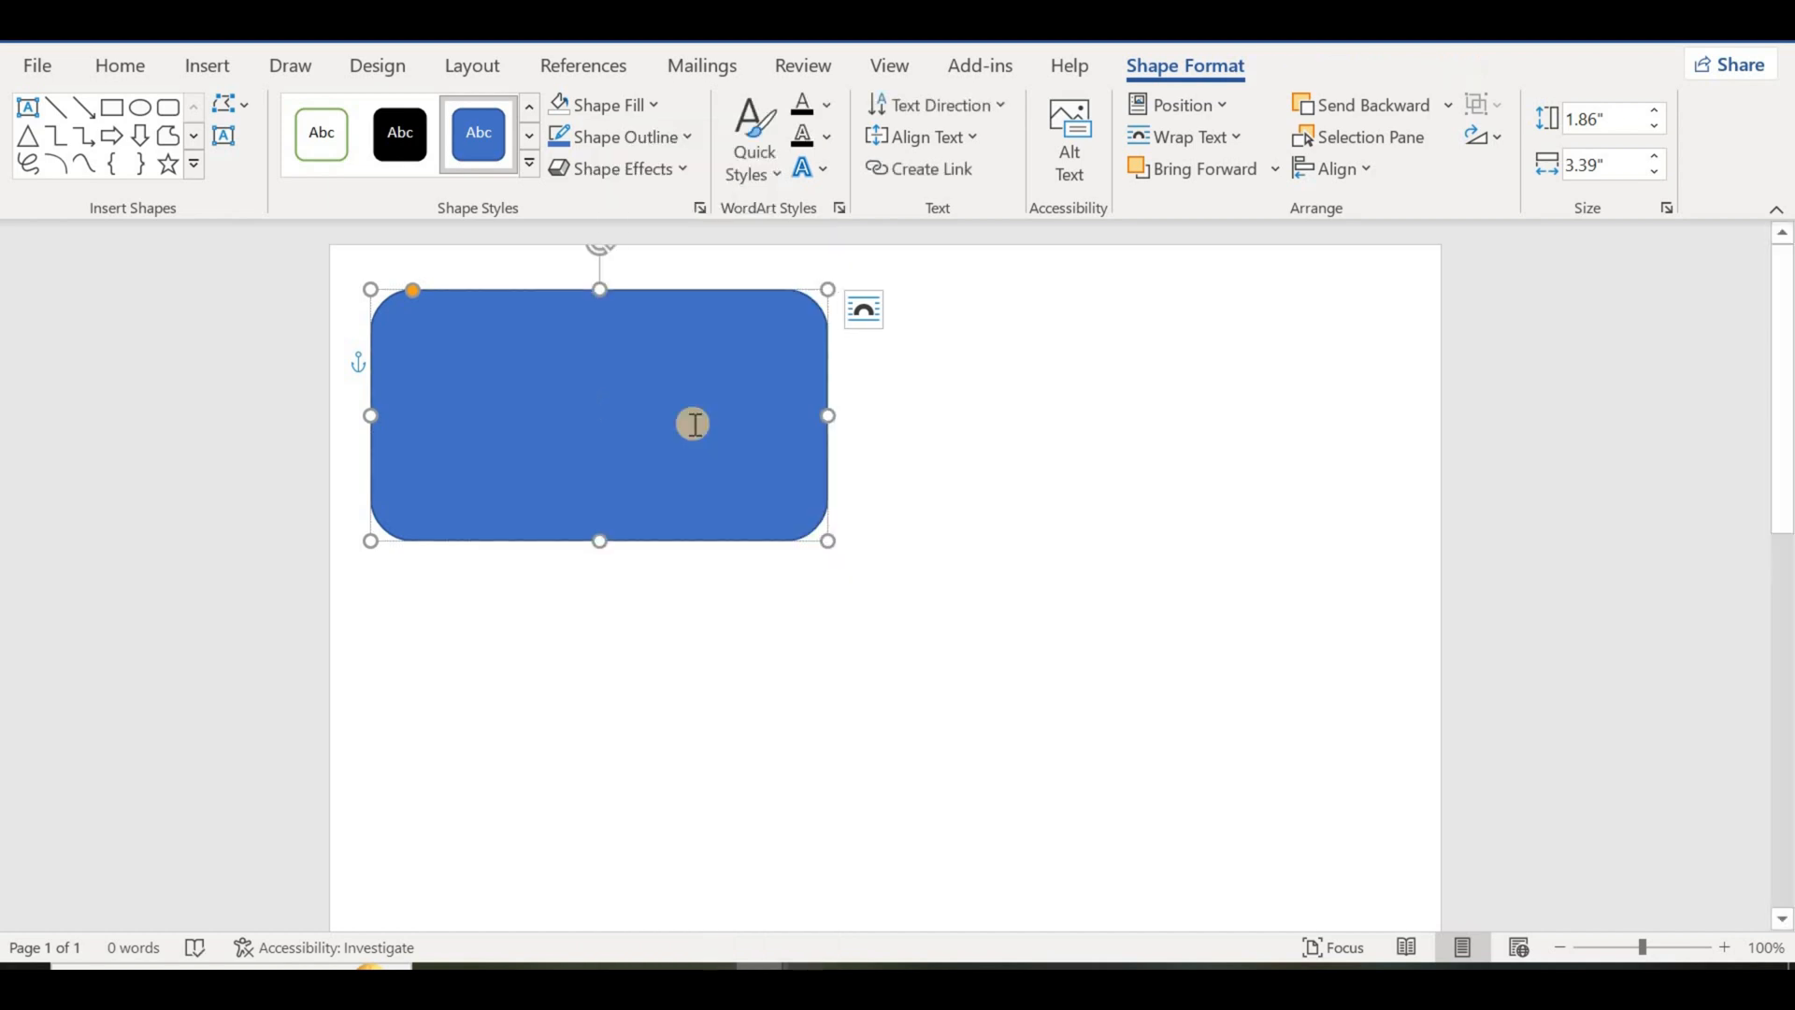
text(Mi)
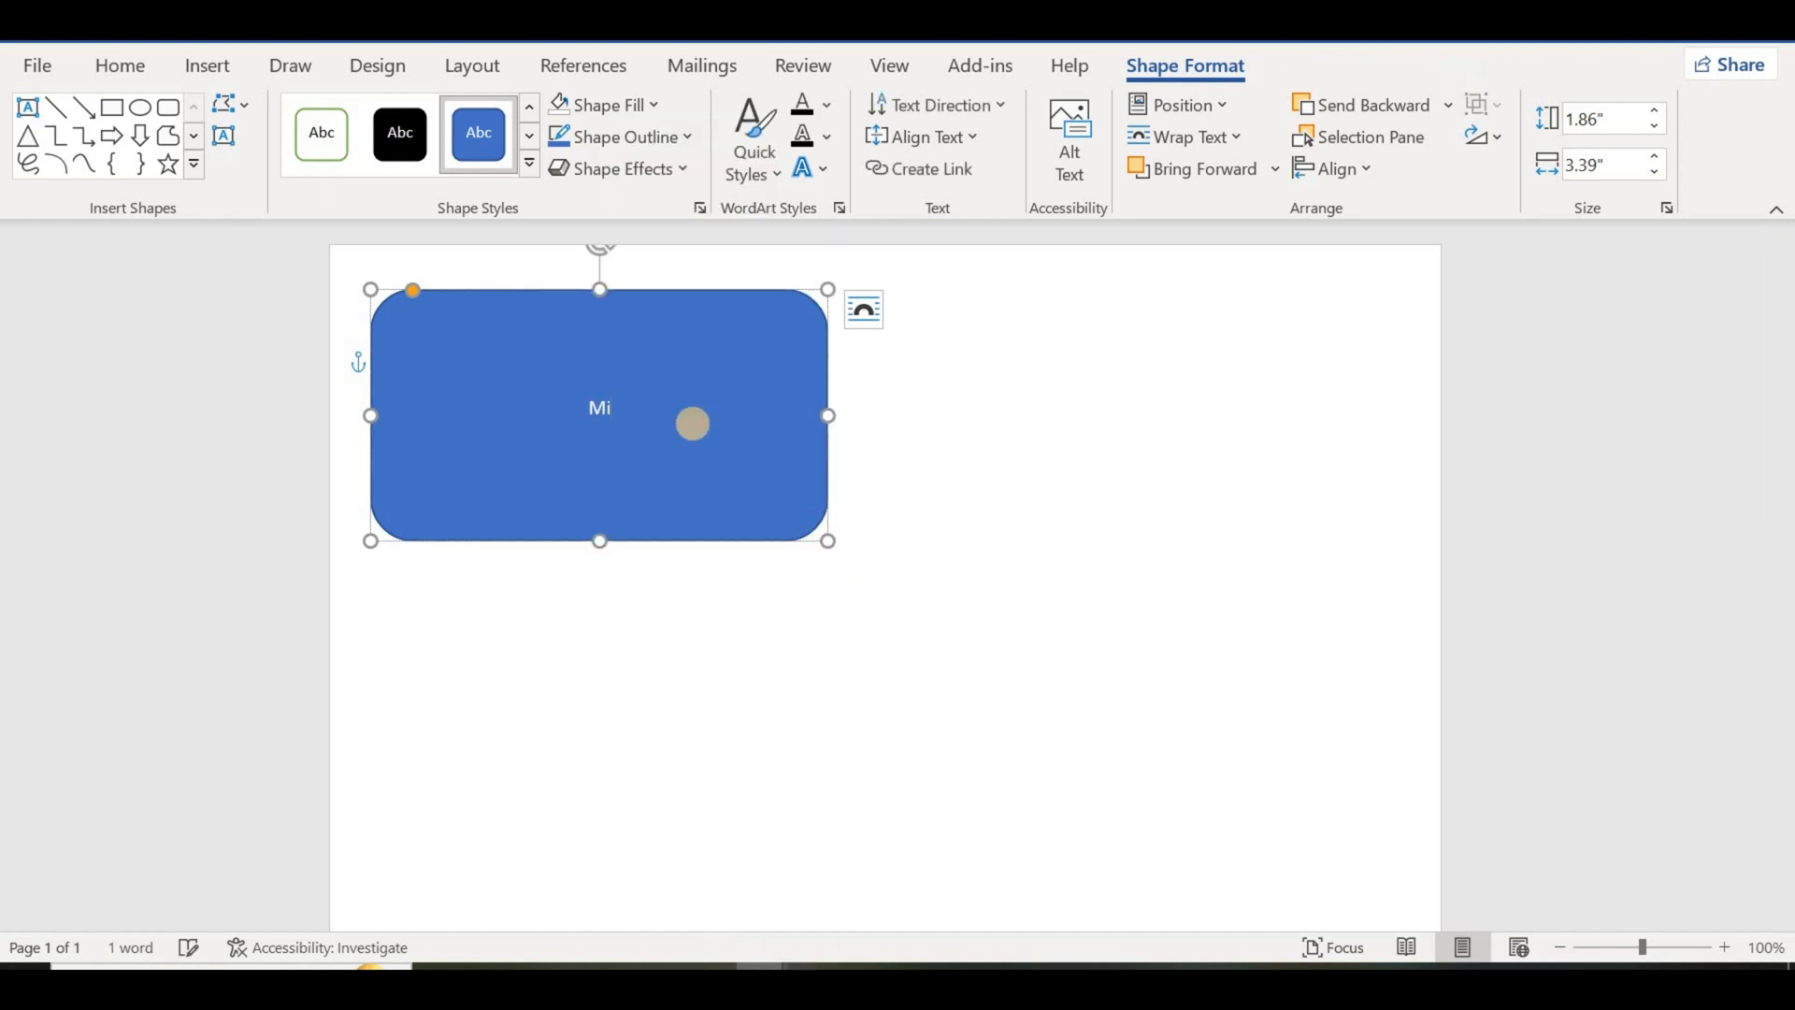
text(raj)
key(BackSpace)
key(BackSpace)
key(BackSpace)
key(BackSpace)
key(BackSpace)
Step: Paste the copied Student ID block with Name, Father's Name, Class, Roll and Department lines into the shape and set it to No Fill
key(ctrl+v)
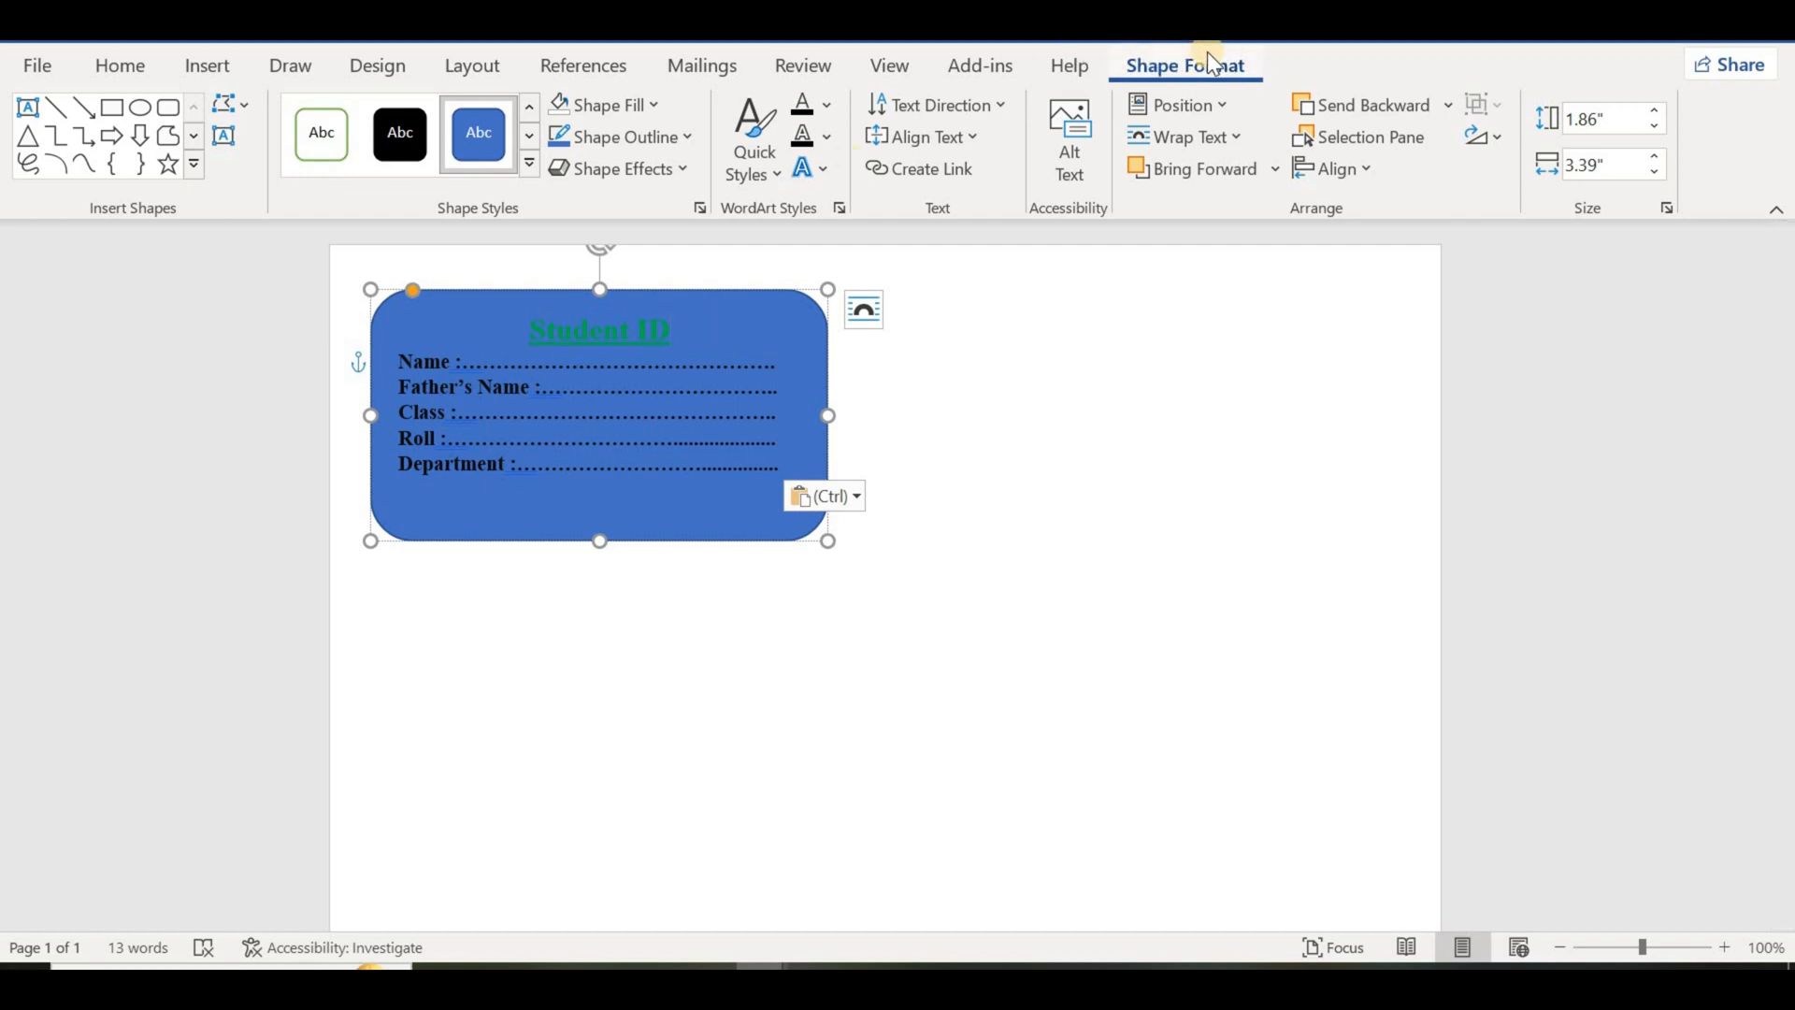
click(607, 106)
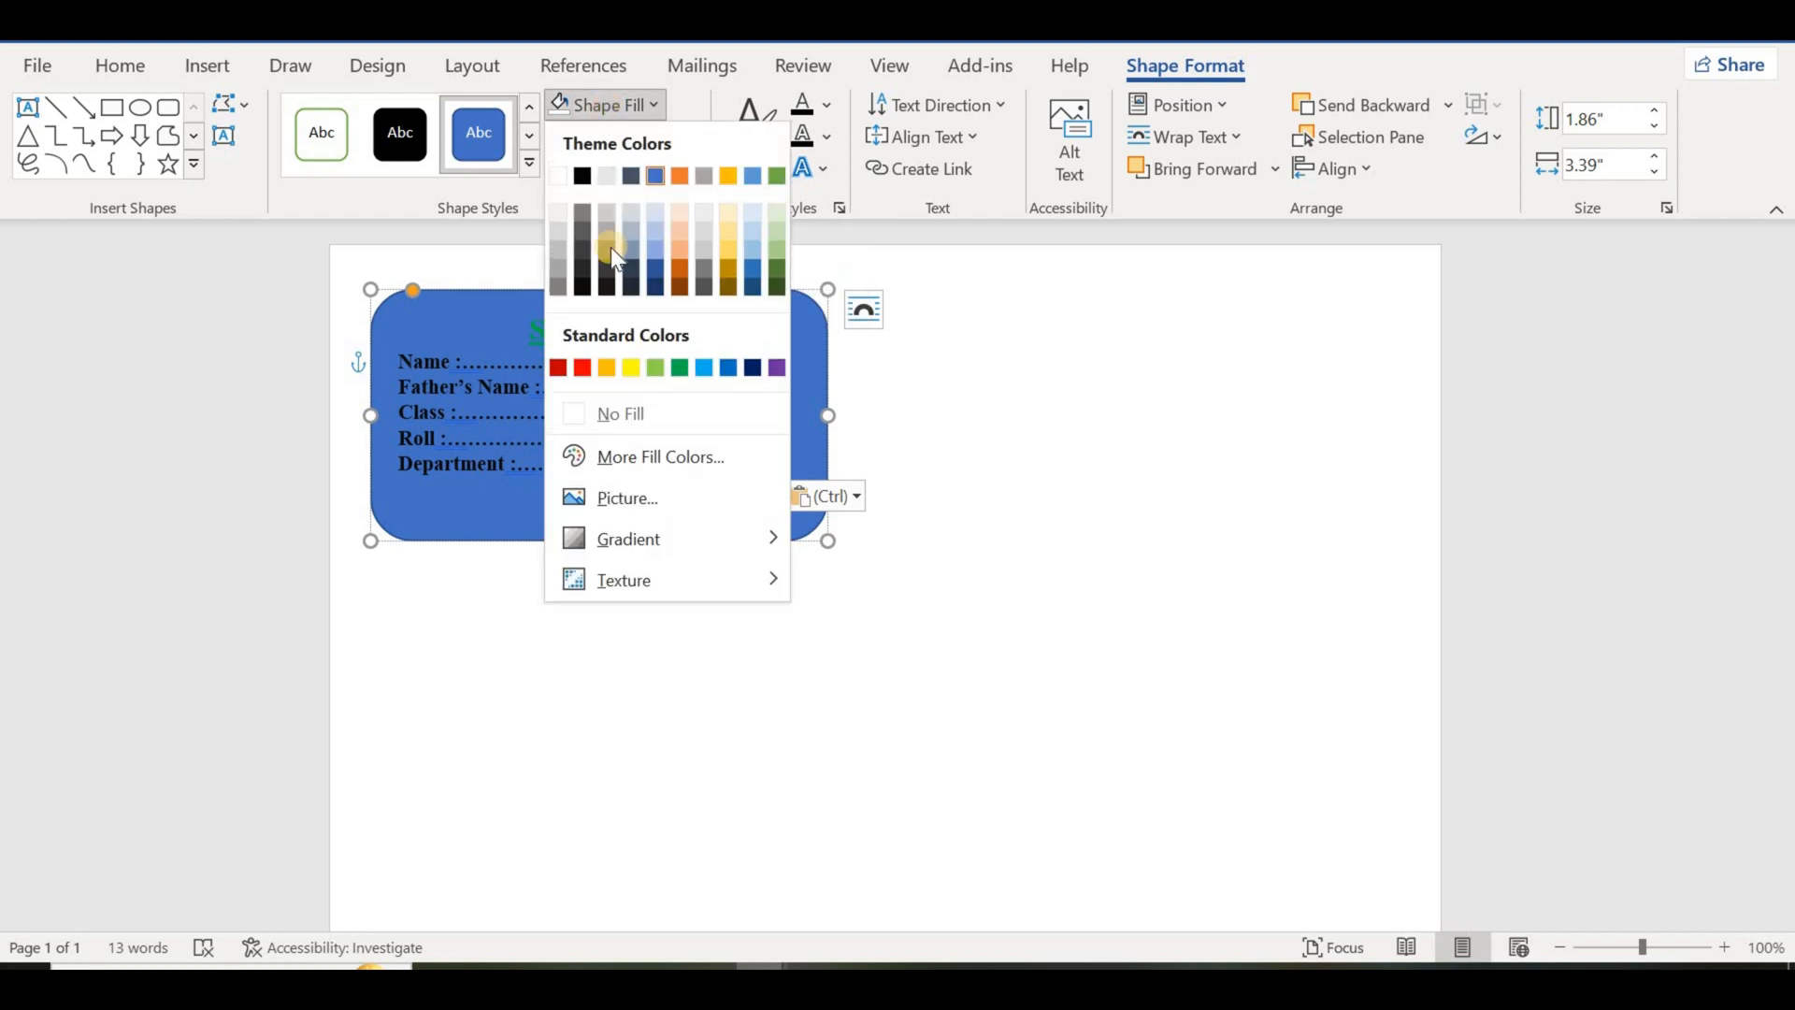
click(655, 412)
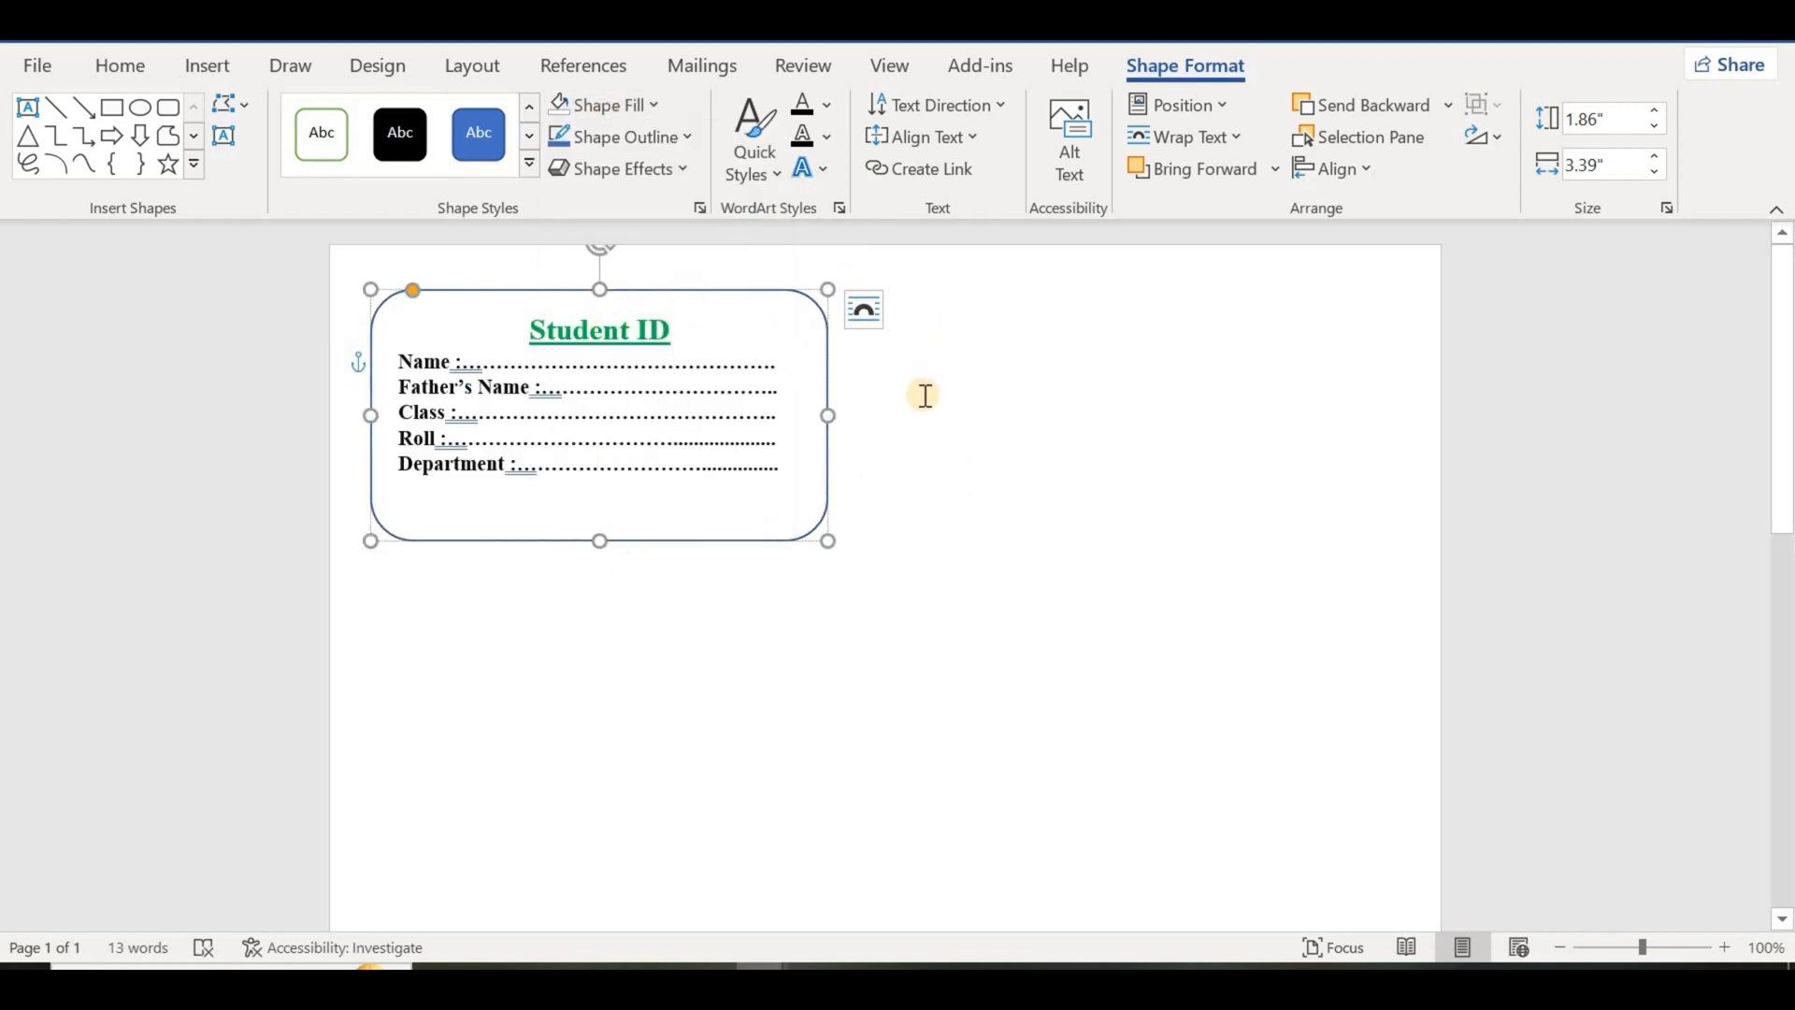
click(904, 415)
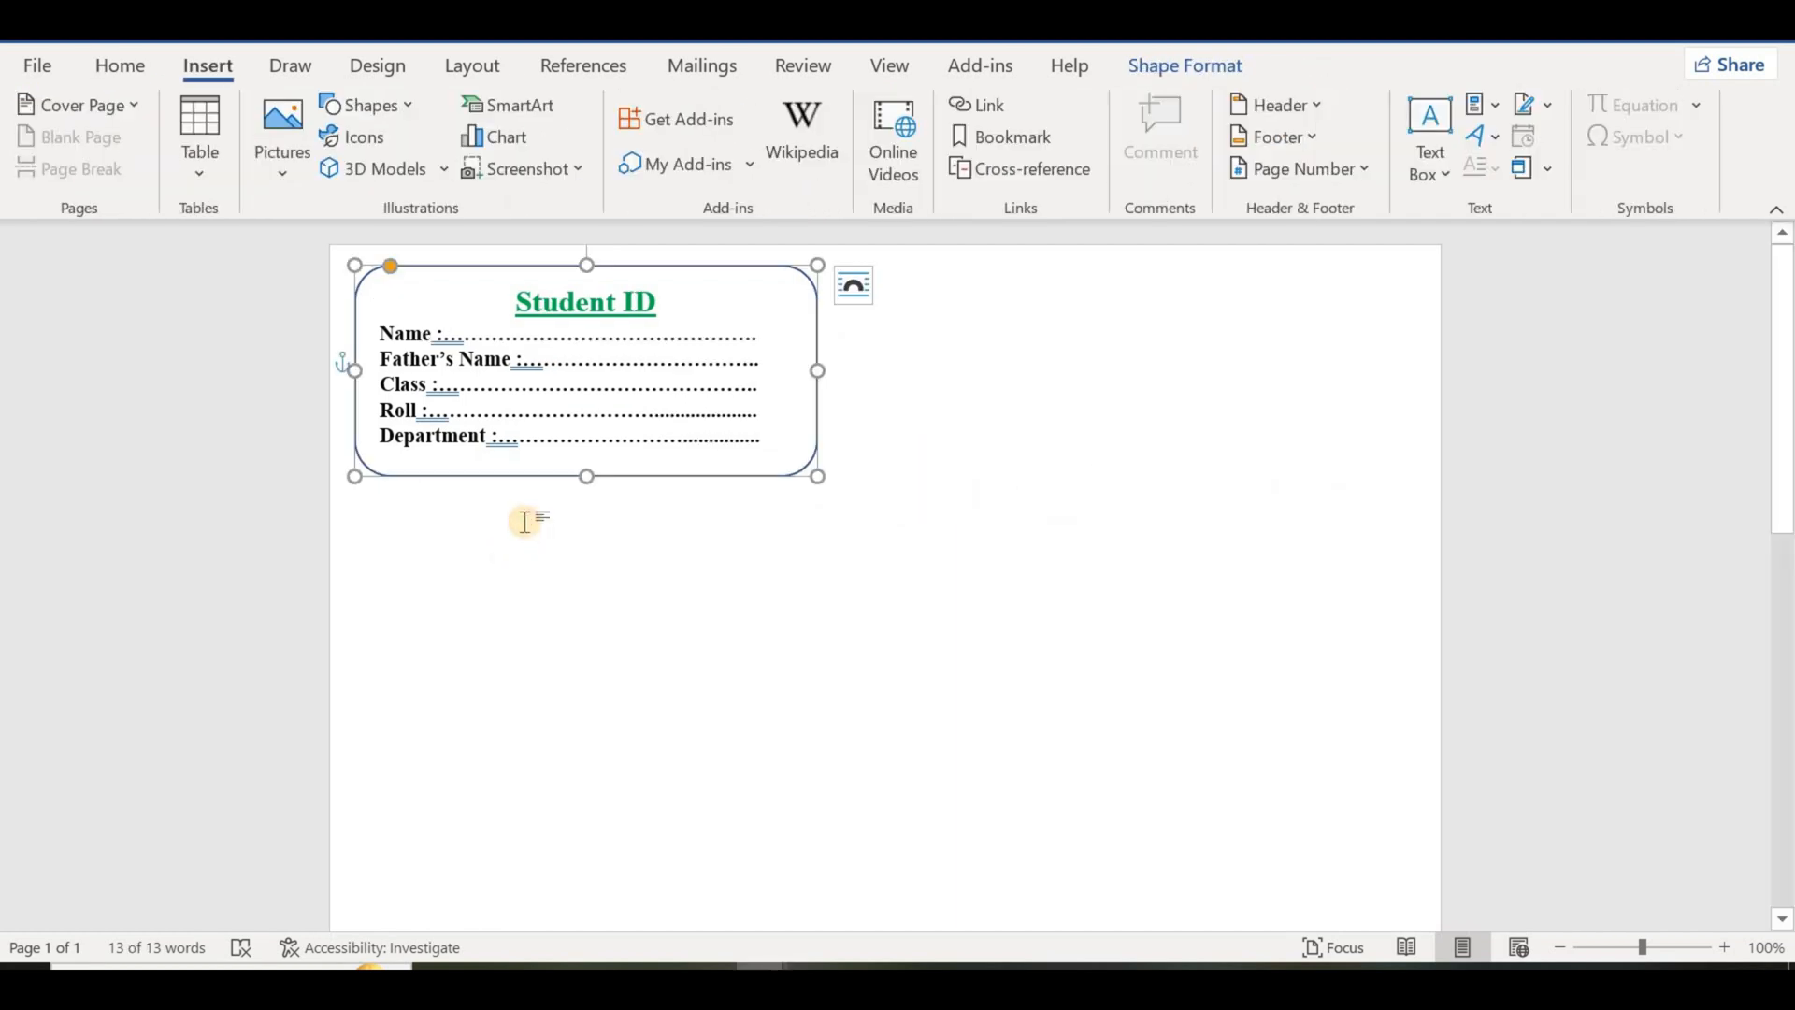
Step: Place the cursor in the first label outside the card and update the labels to copy the card to every label
click(524, 521)
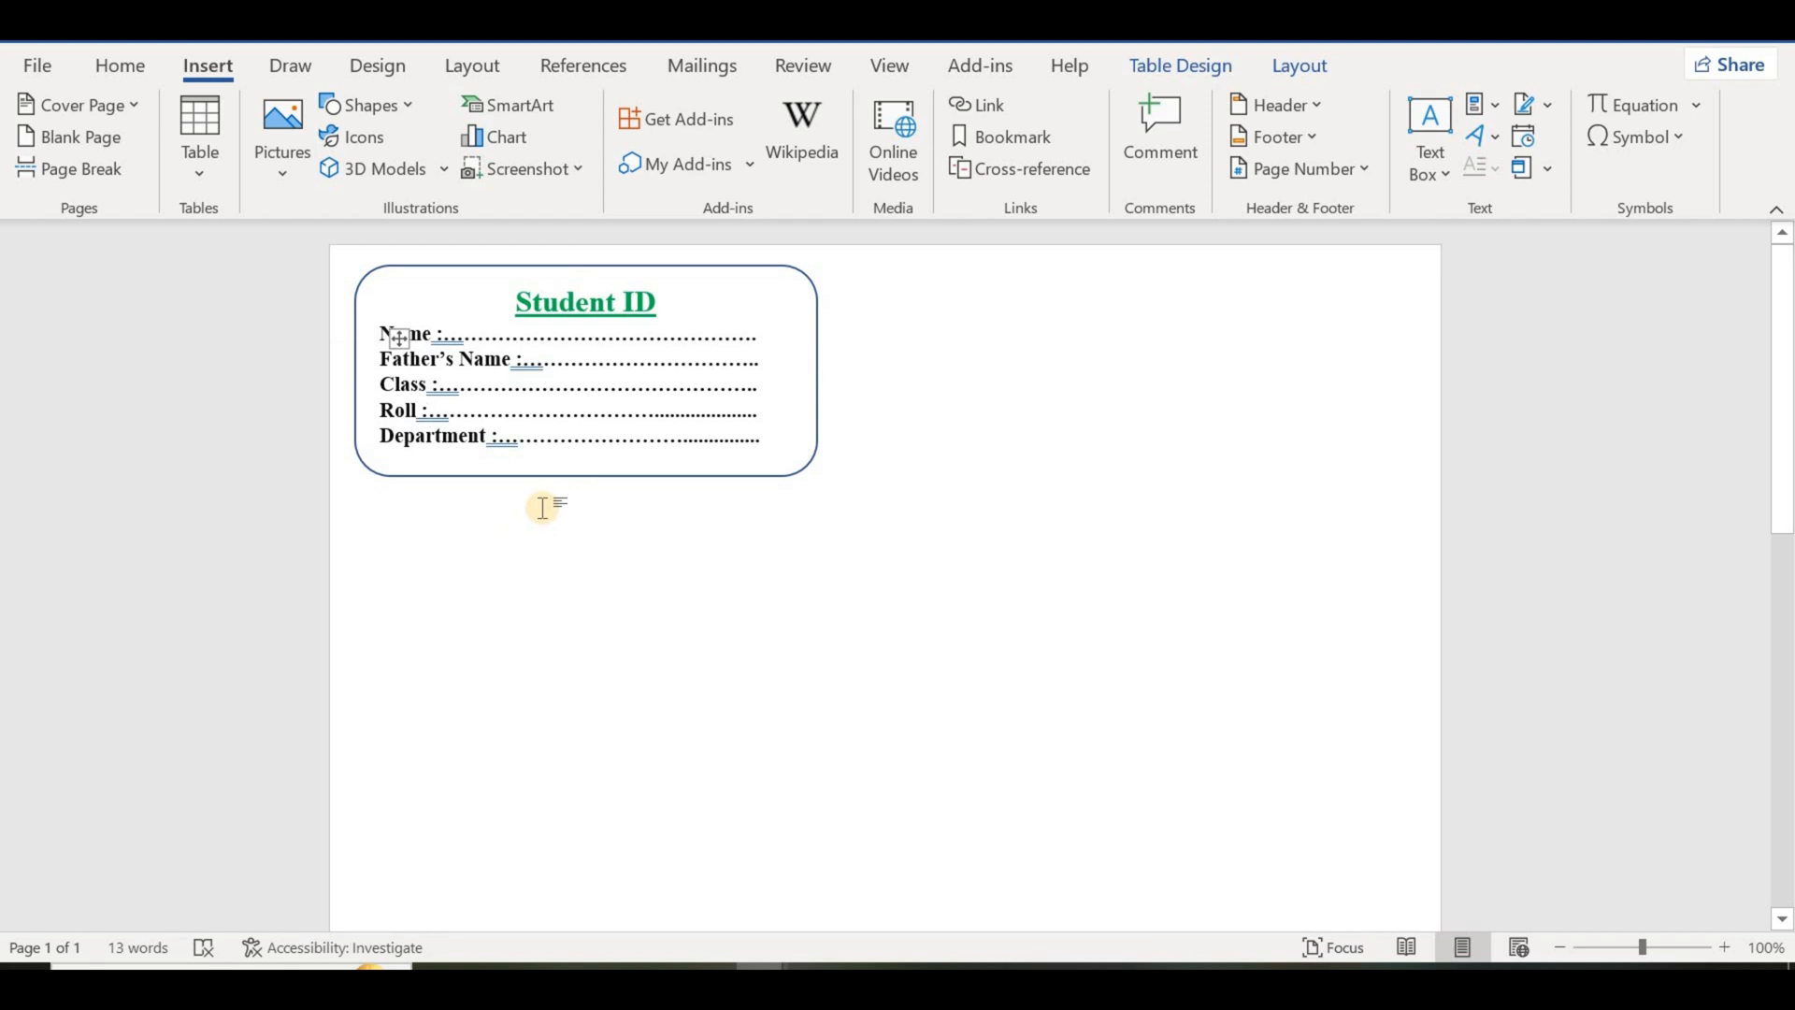
click(692, 68)
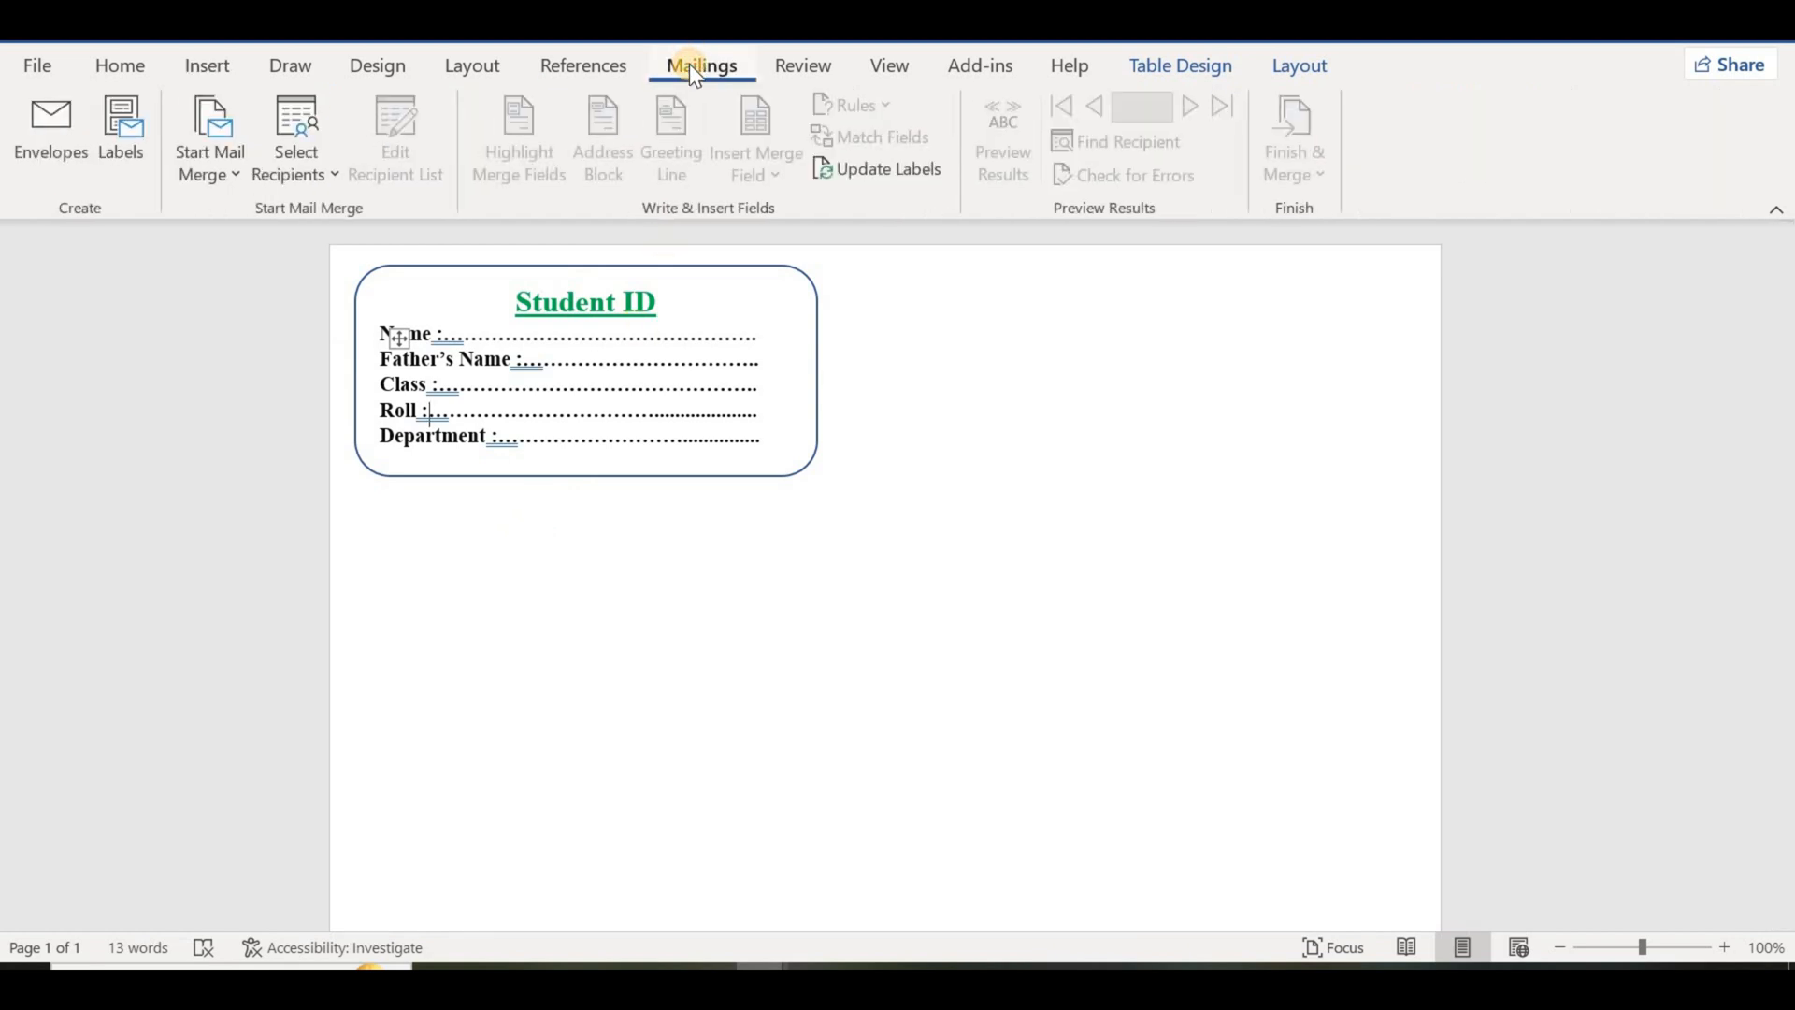
click(900, 174)
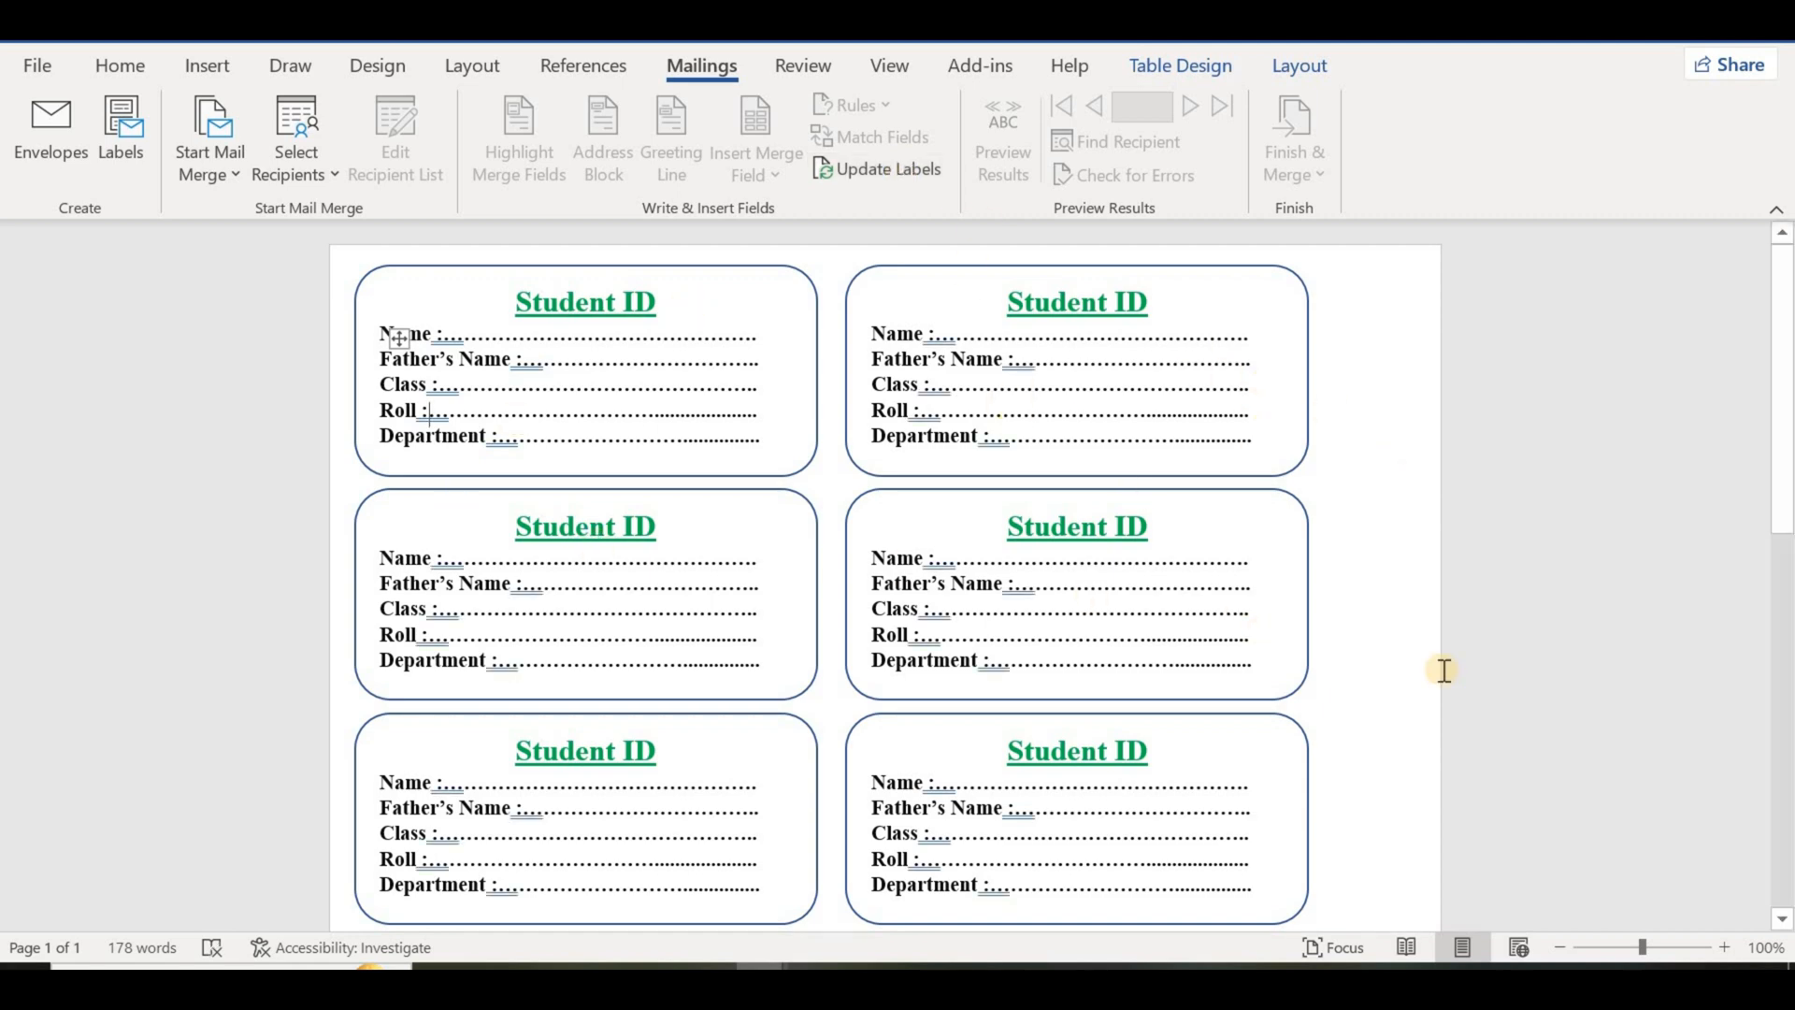
Step: Examine the whole sheet of Student ID cards from the first row to the last, including a closer view
click(1782, 921)
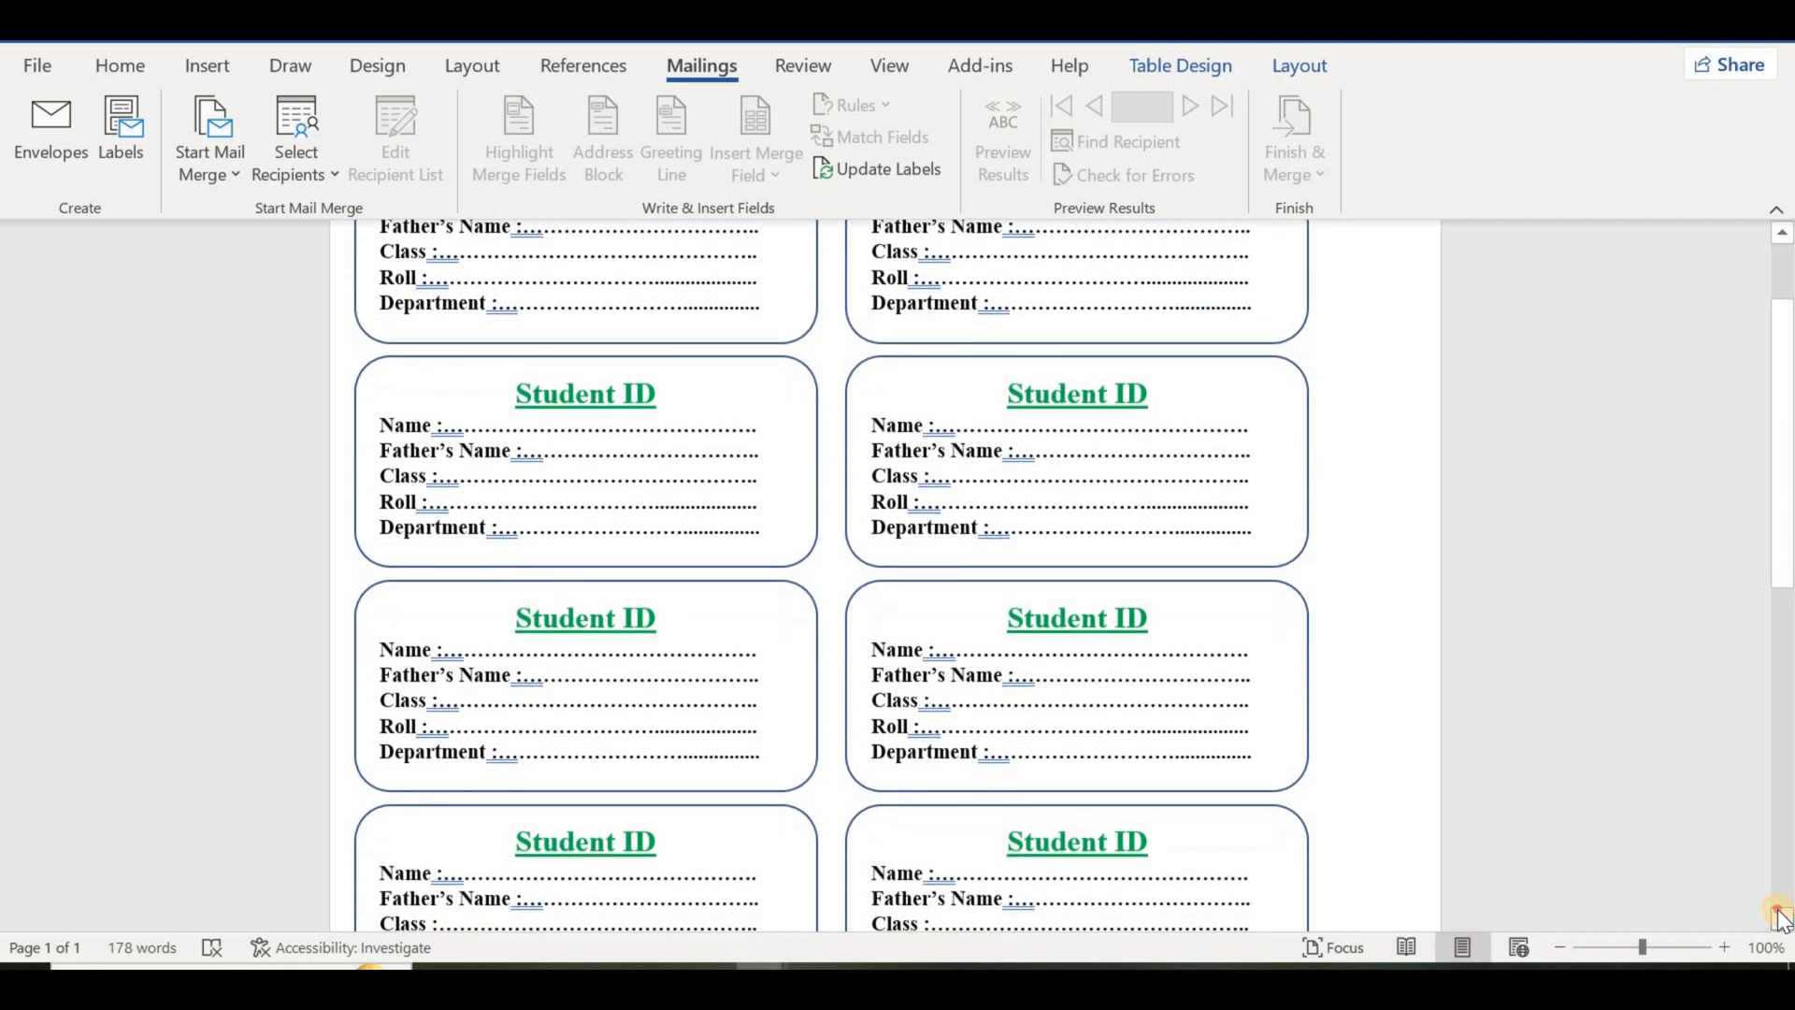
drag(1782, 921, 1782, 921)
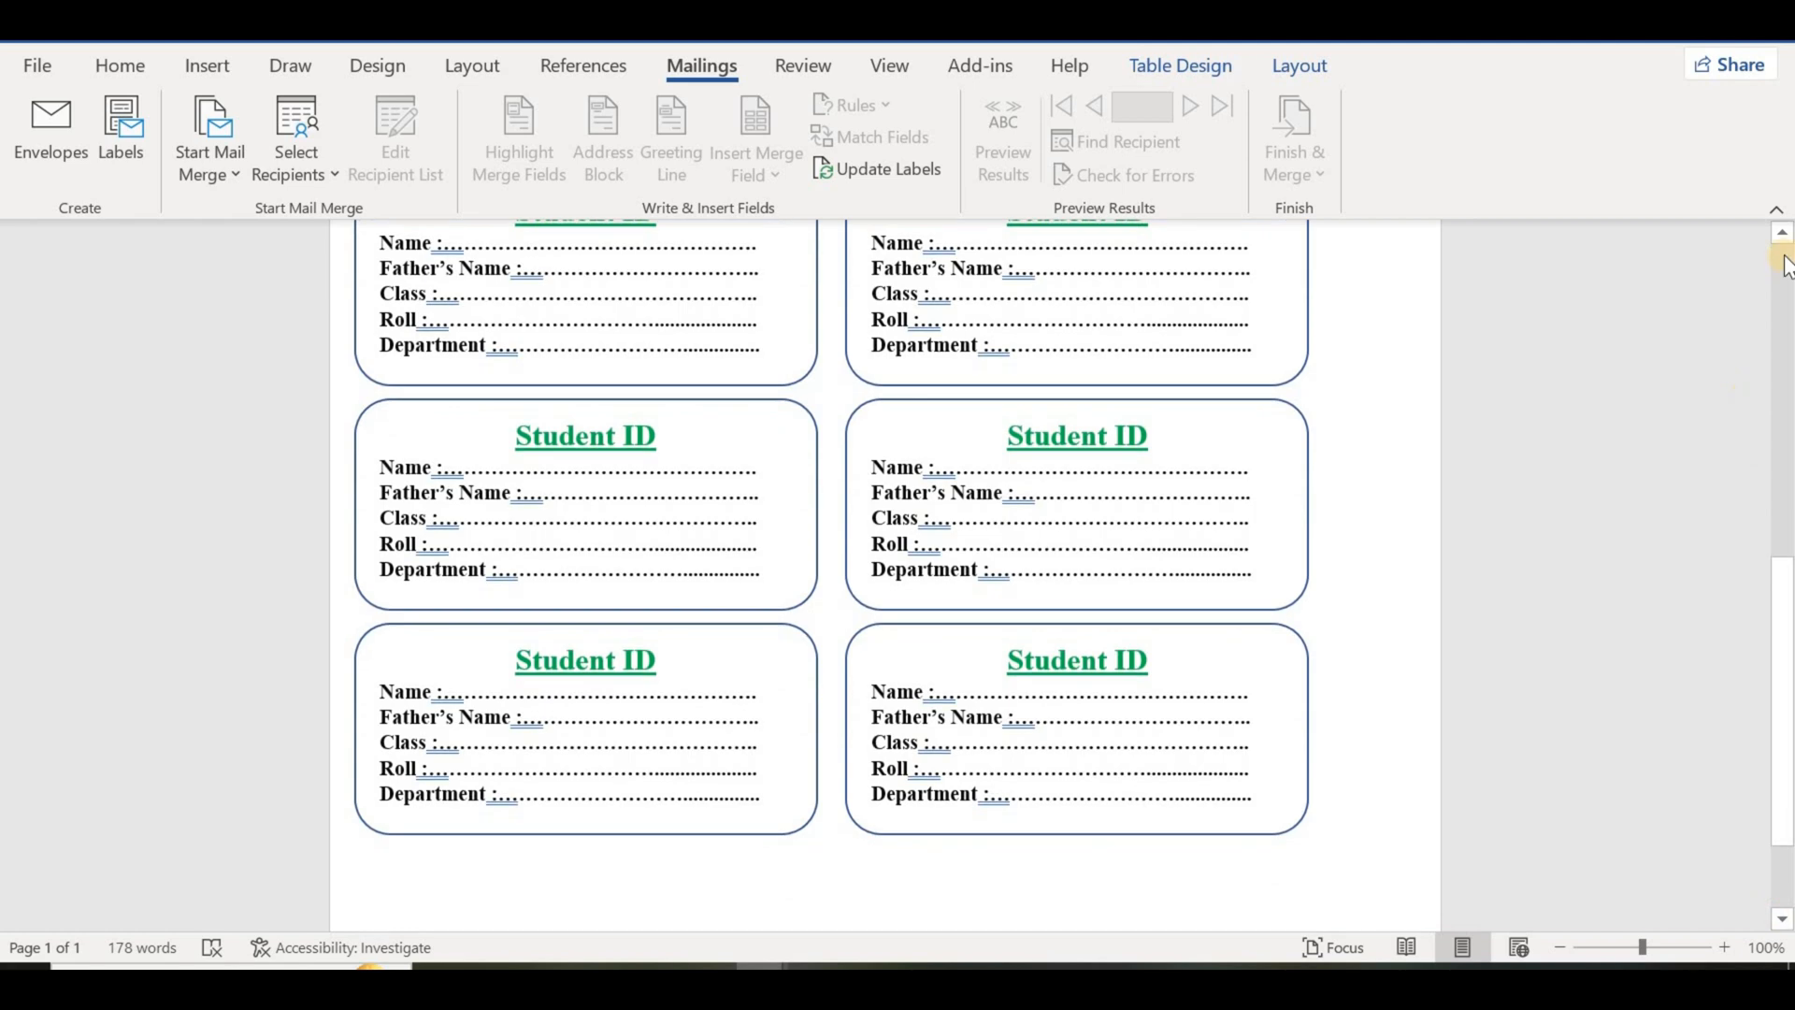
drag(1782, 234, 1782, 234)
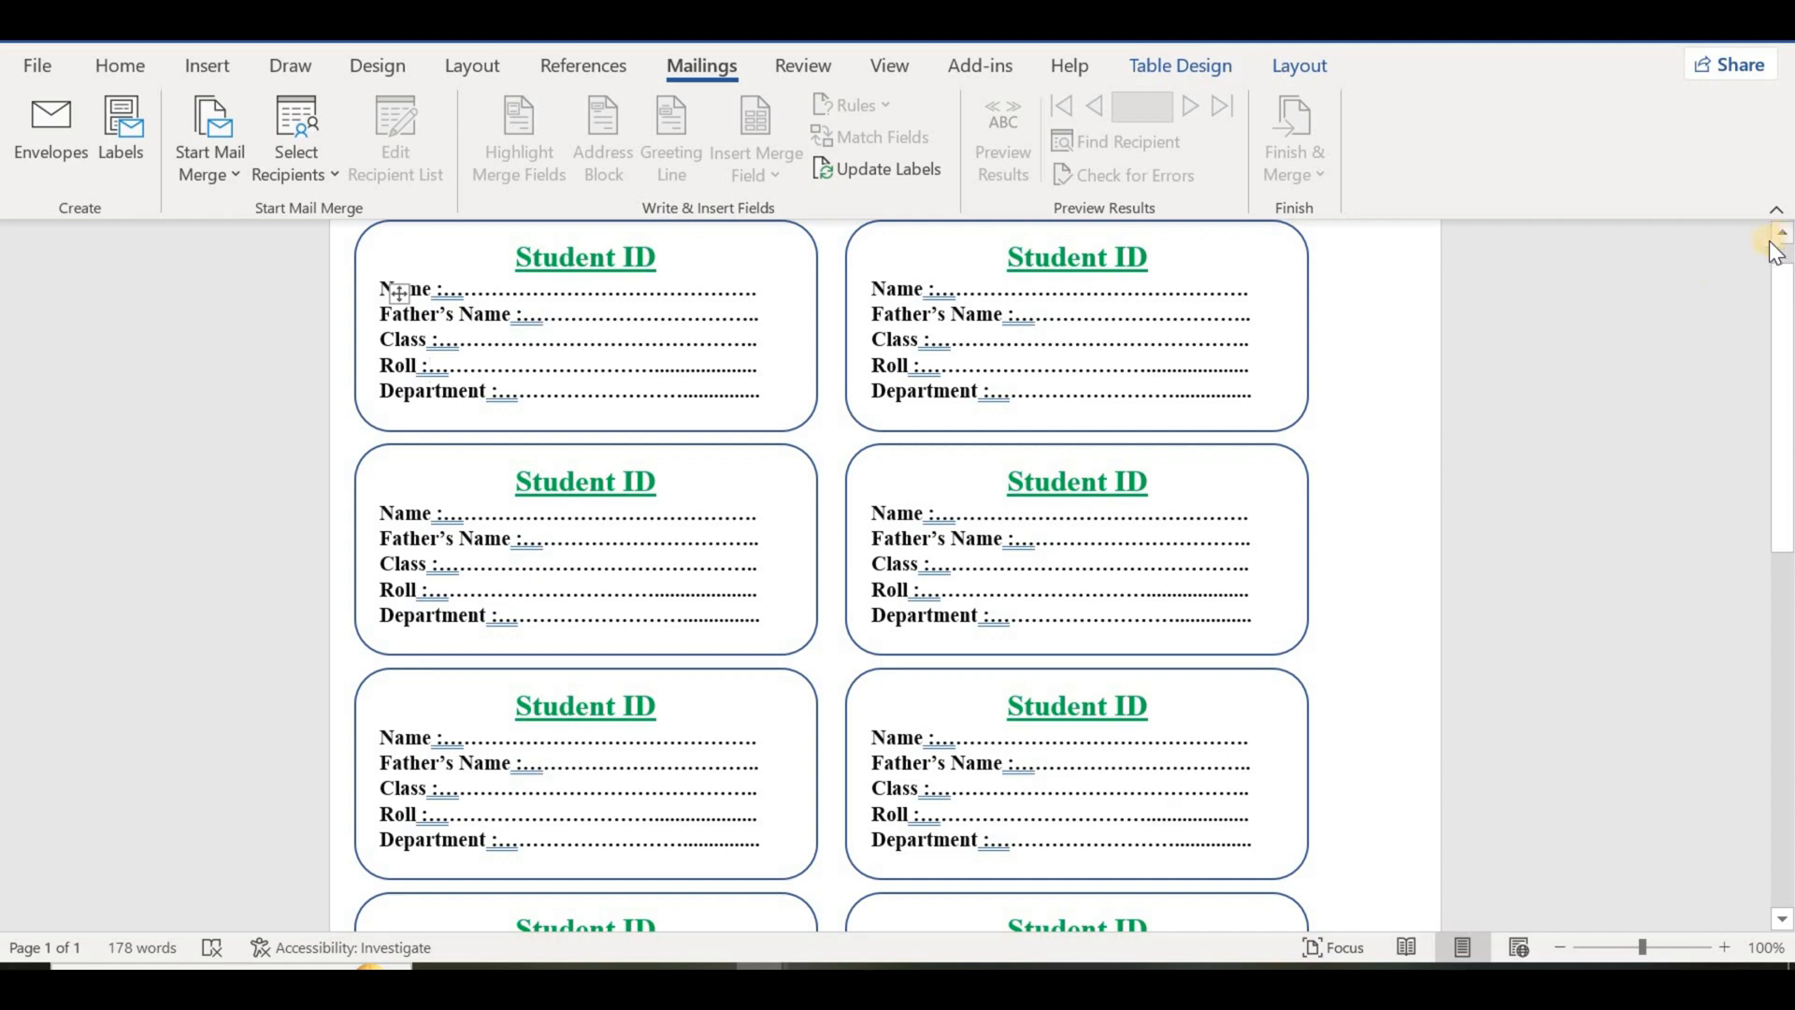
click(1723, 948)
click(1723, 948)
click(1723, 948)
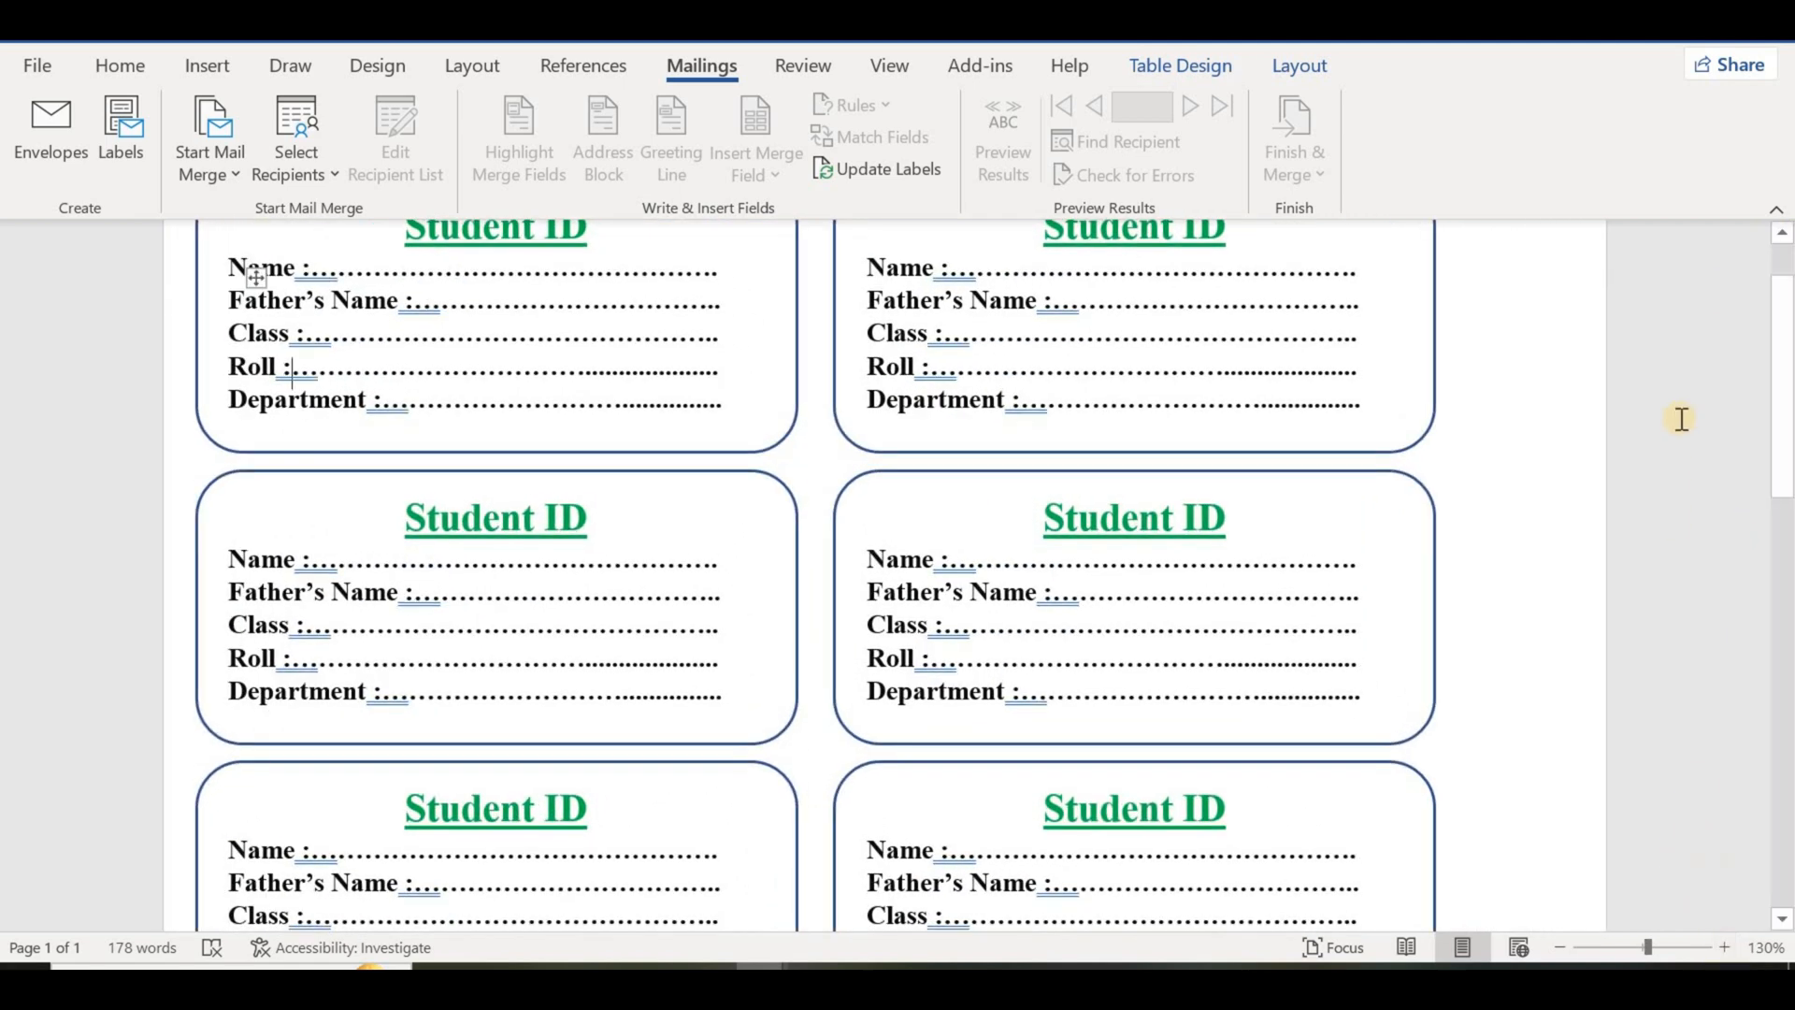
click(1783, 233)
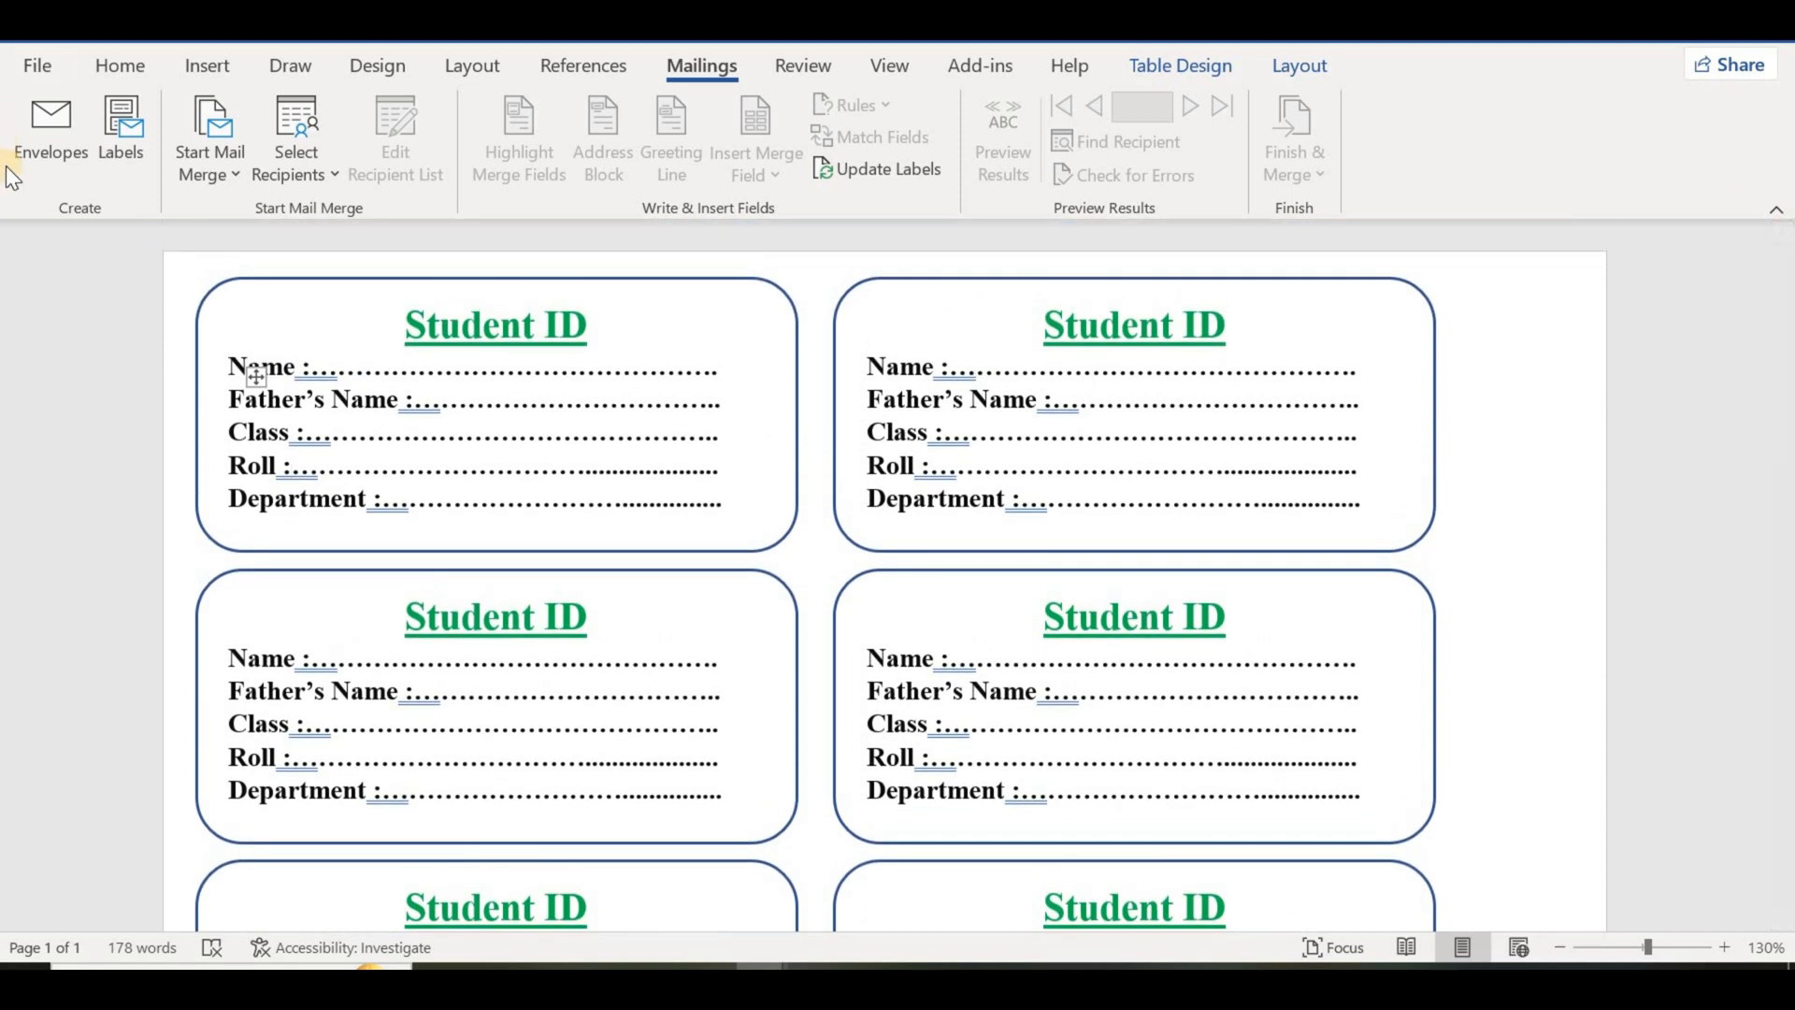
Step: Check the card sheet in the print preview and return to the document
click(43, 65)
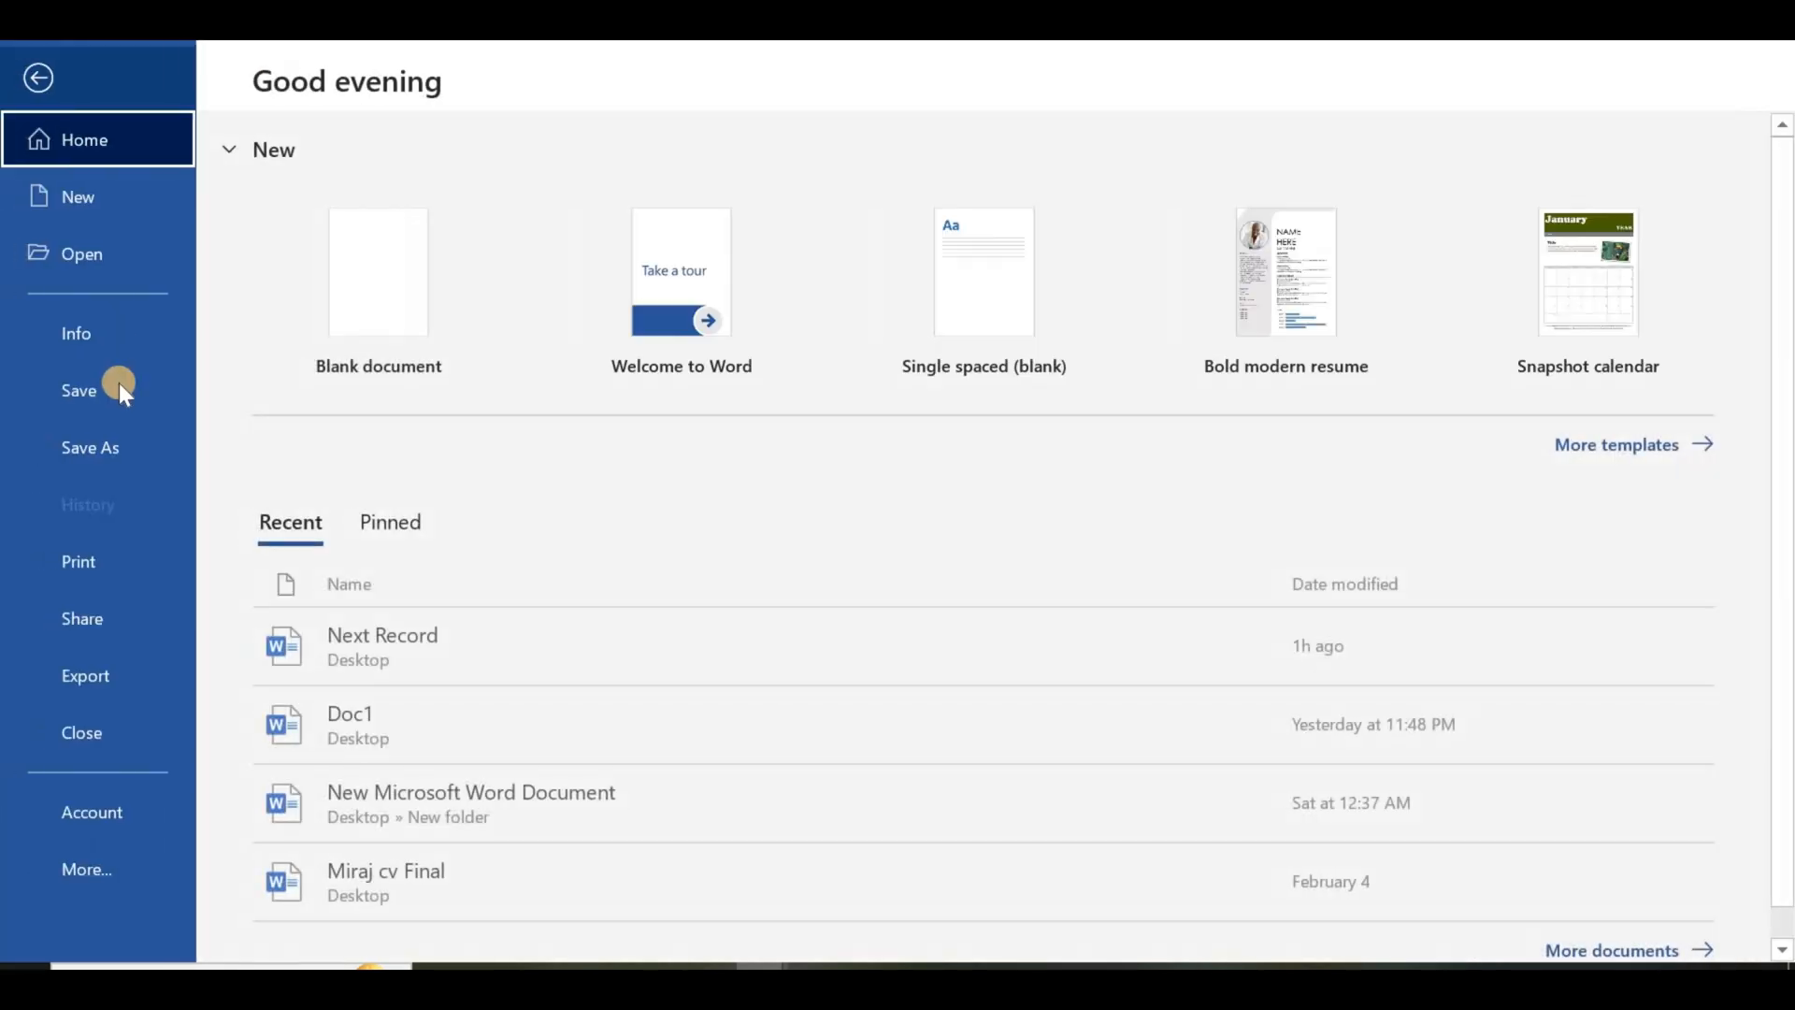
click(80, 569)
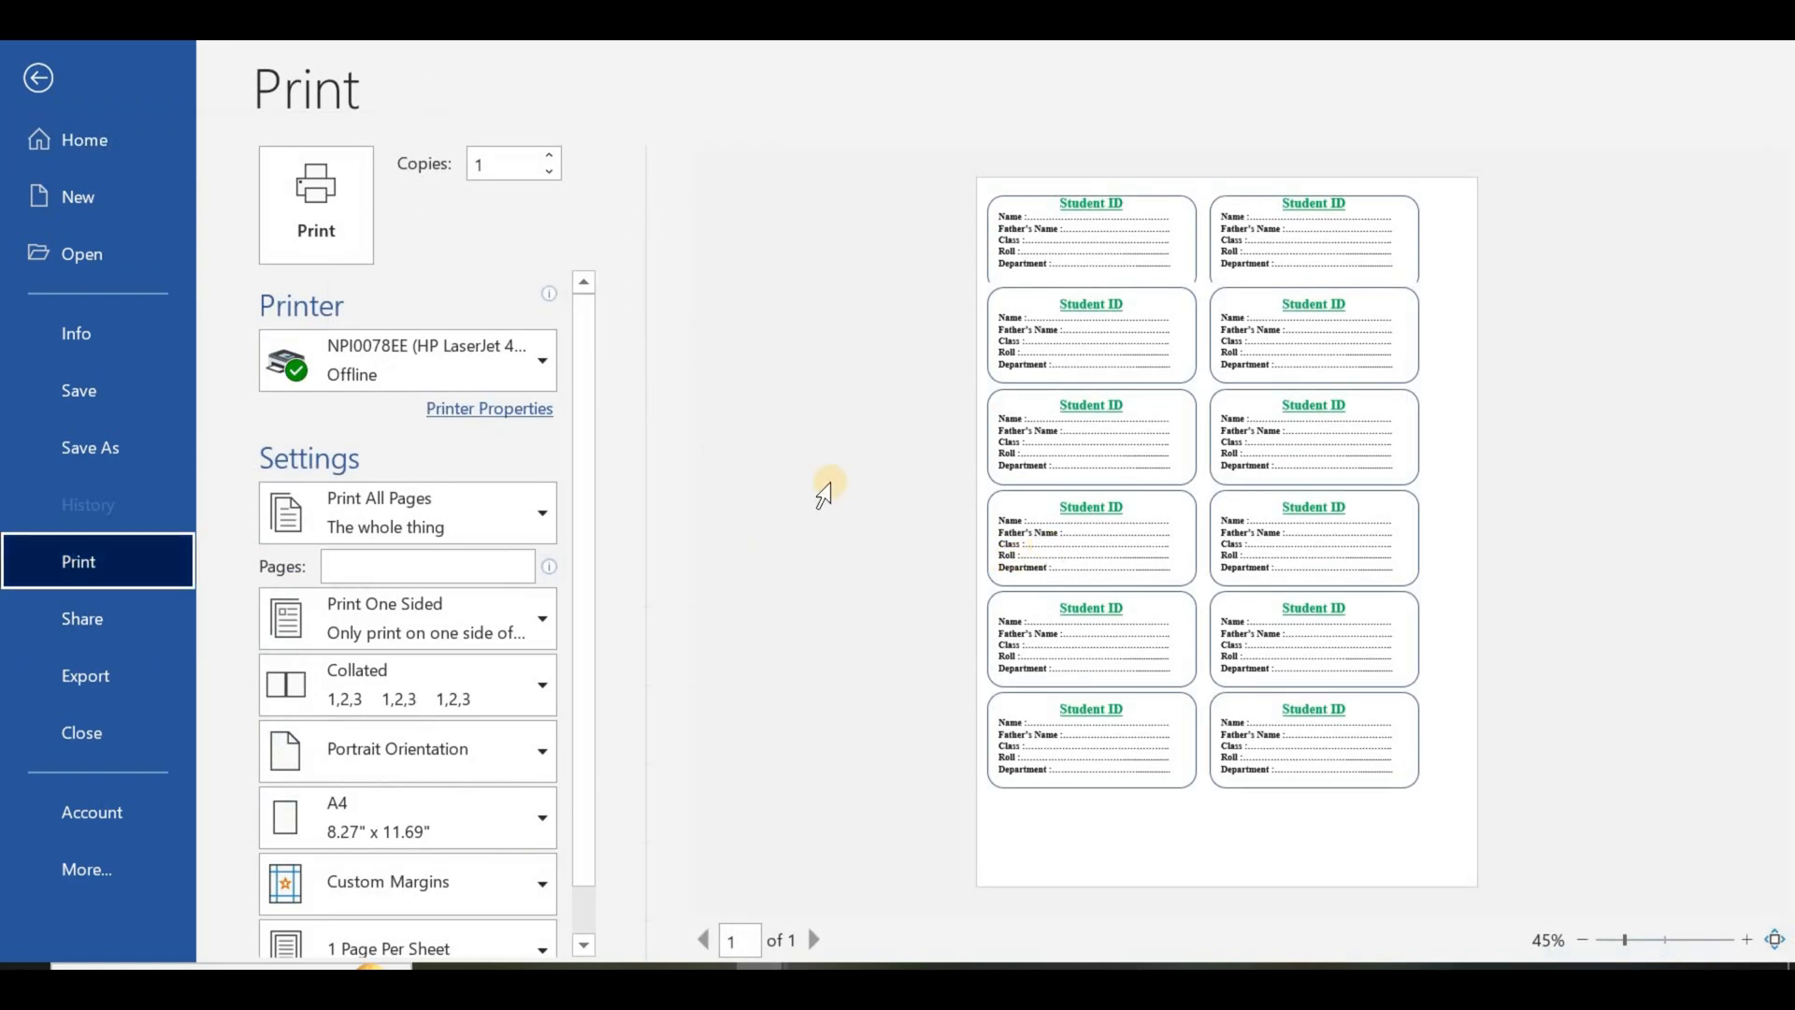
click(40, 80)
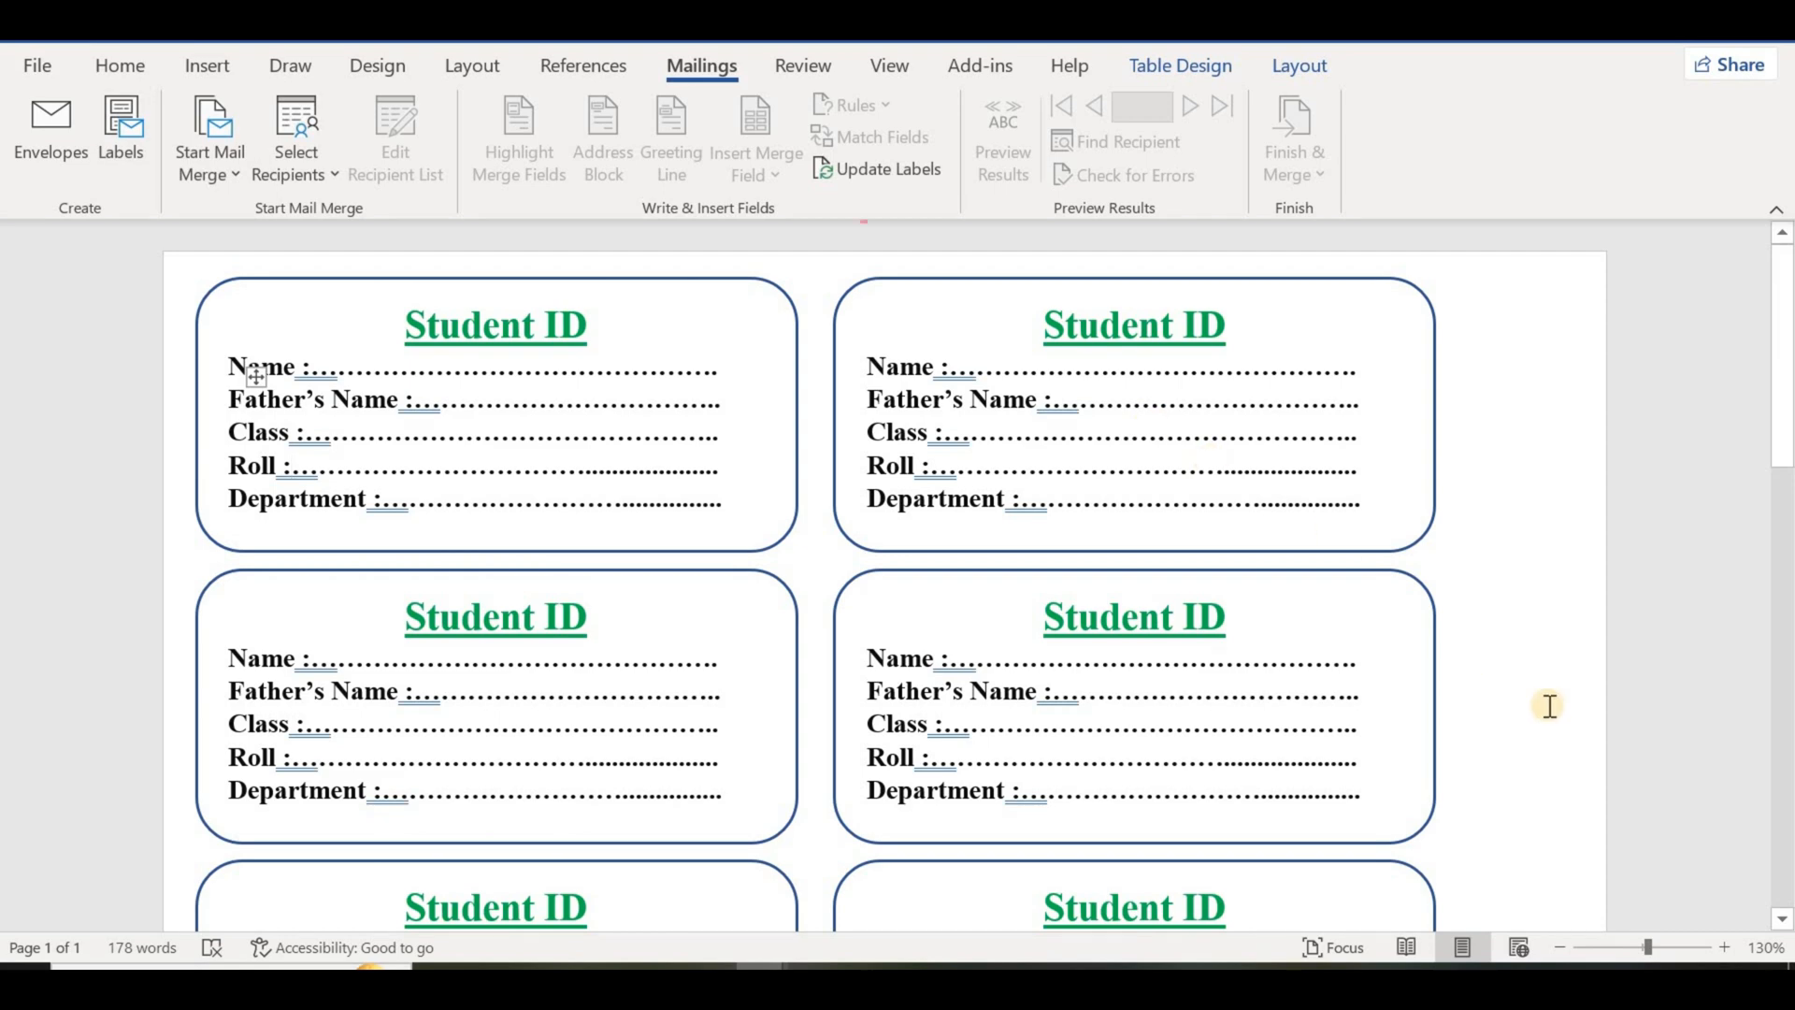
click(1783, 920)
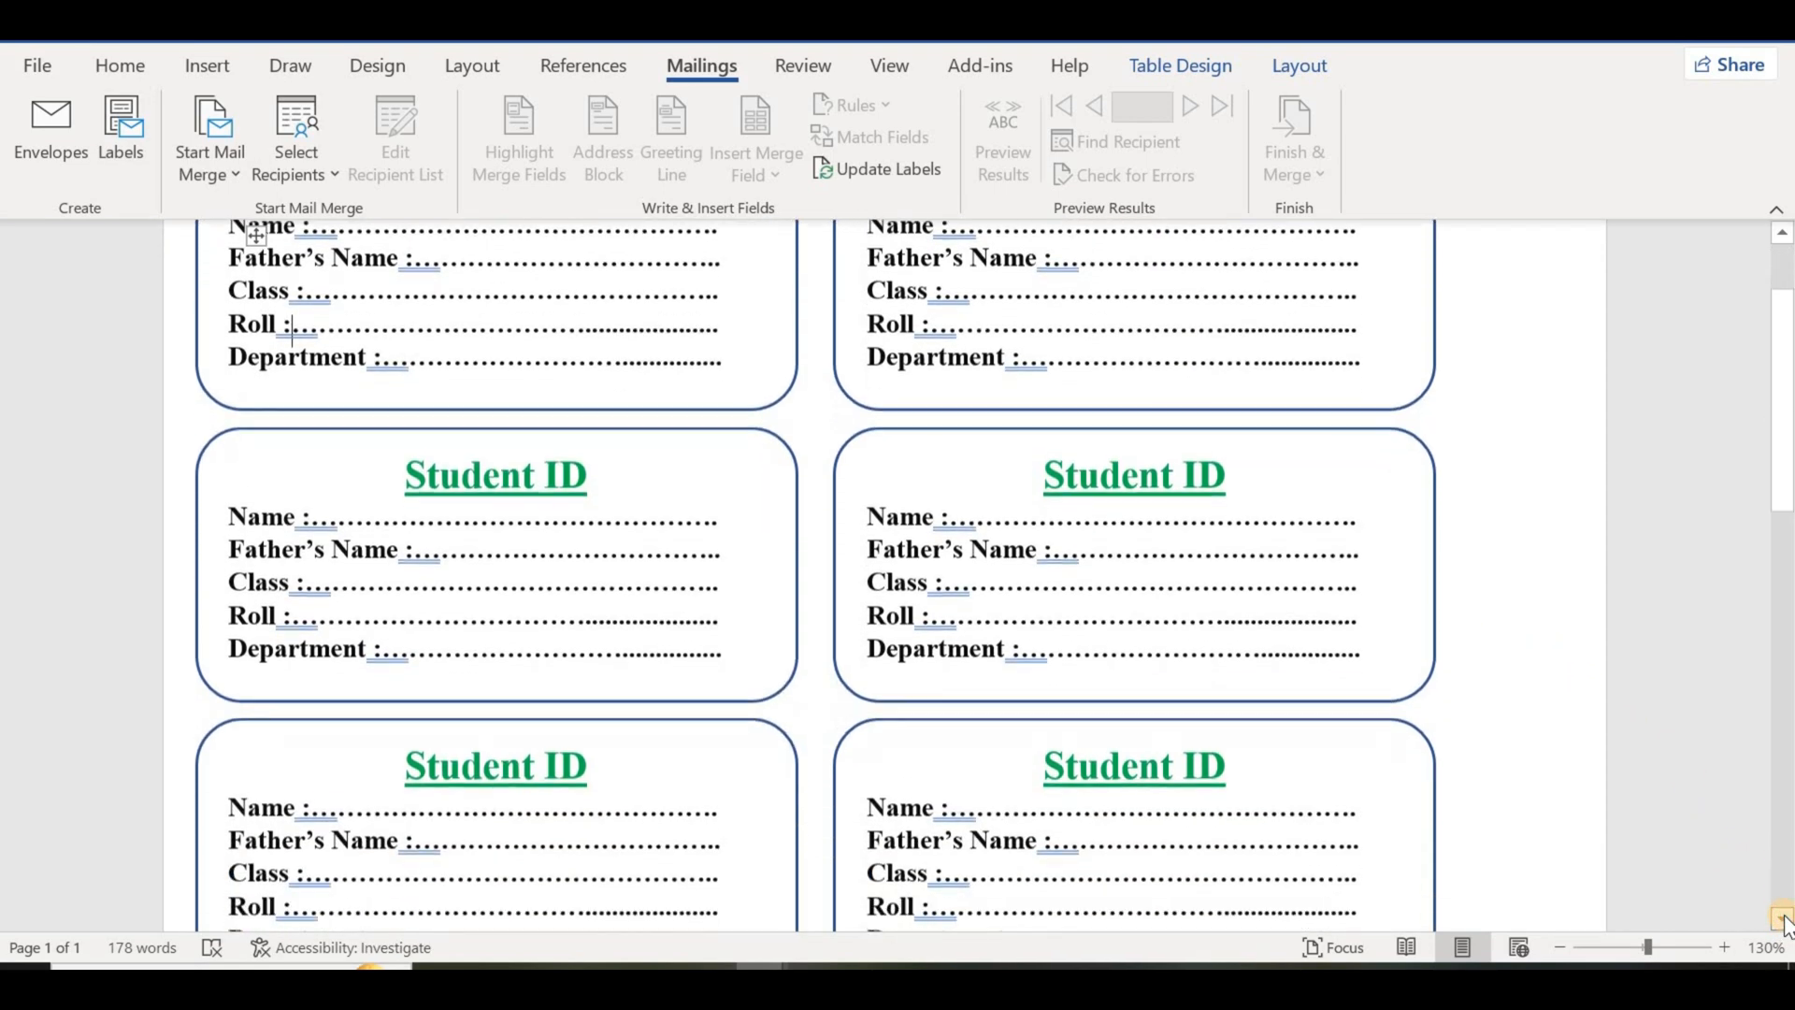